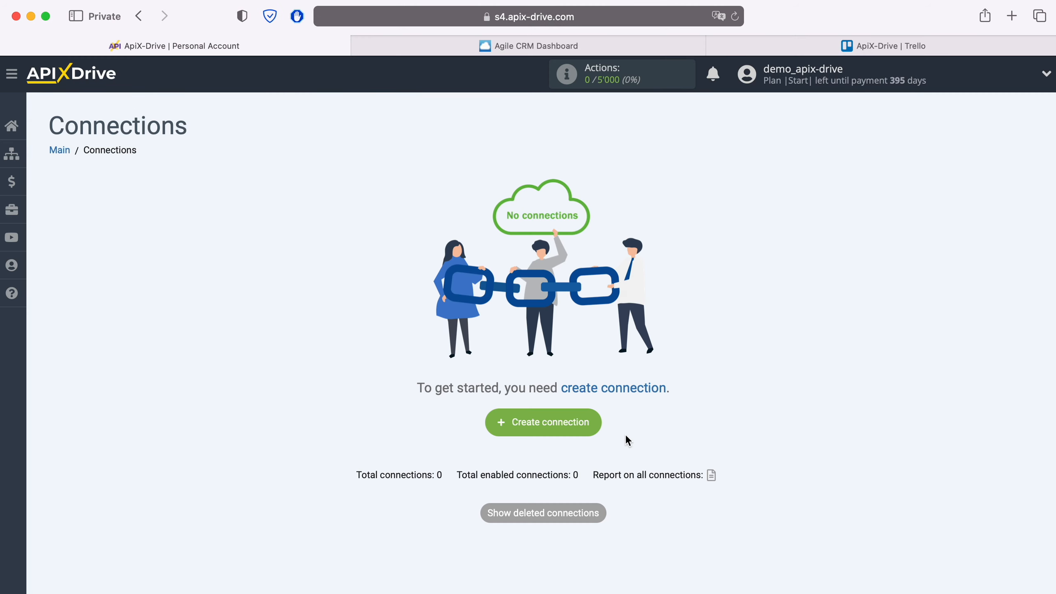
Create a new connection from the empty Connections list
left_click(596, 423)
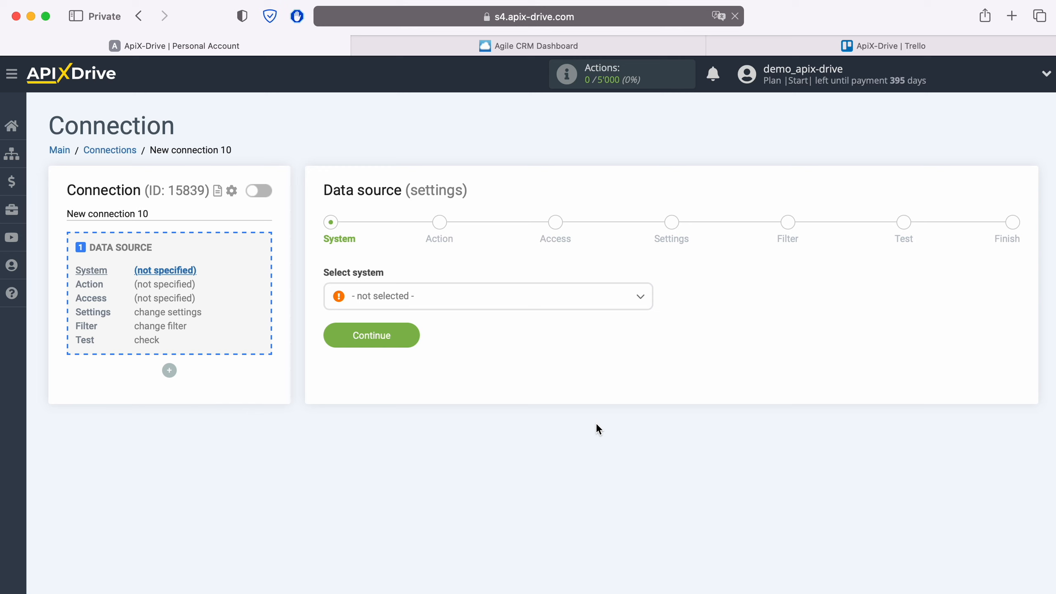
Set Agile CRM with the Get CONTACTS (new) trigger as the source and begin connecting the account
left_click(489, 303)
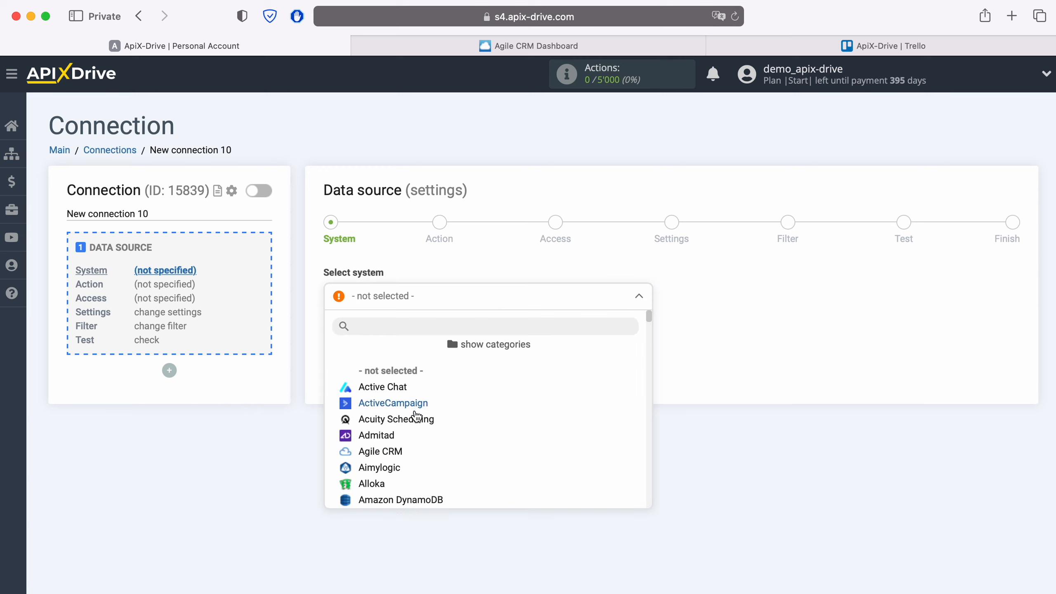
left_click(388, 452)
left_click(410, 339)
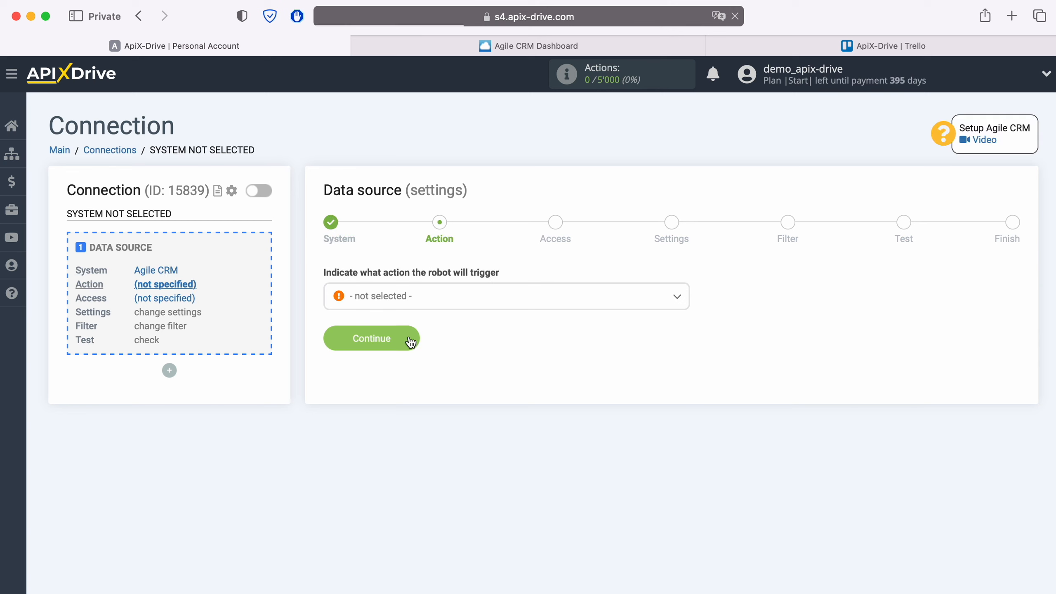
left_click(460, 297)
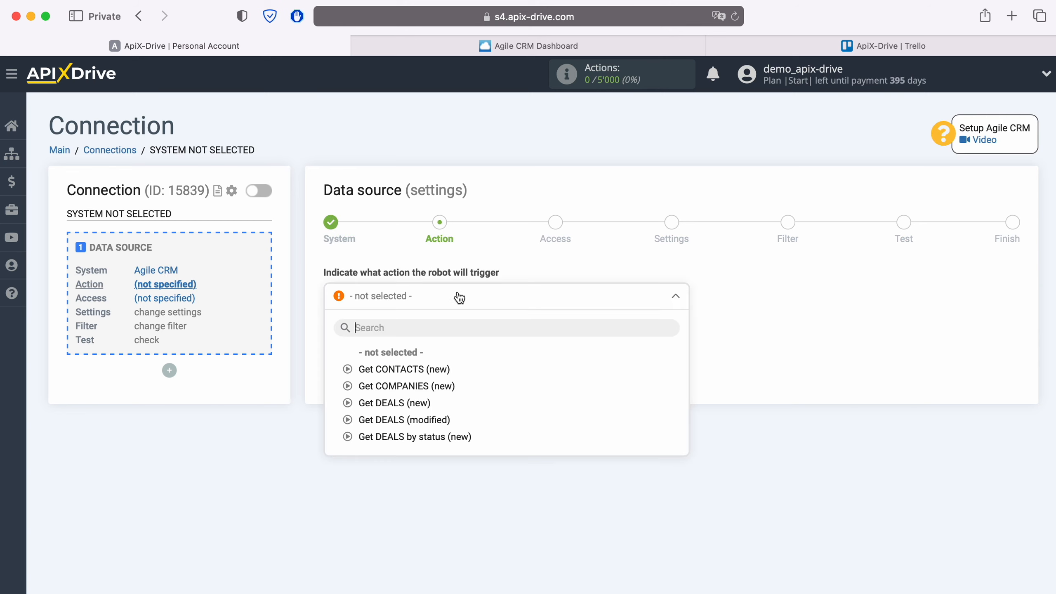
left_click(439, 368)
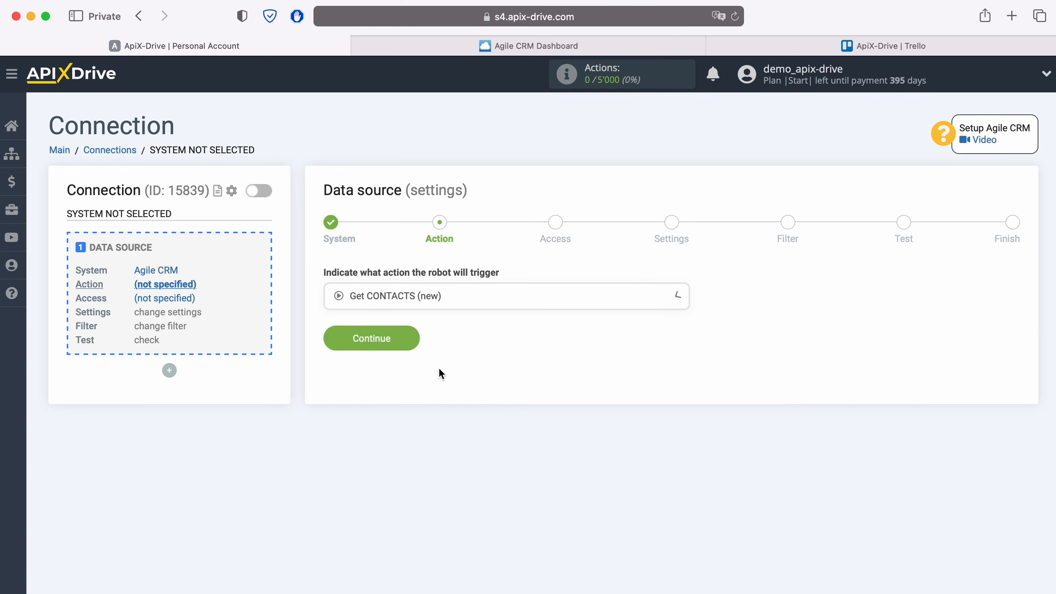
left_click(413, 338)
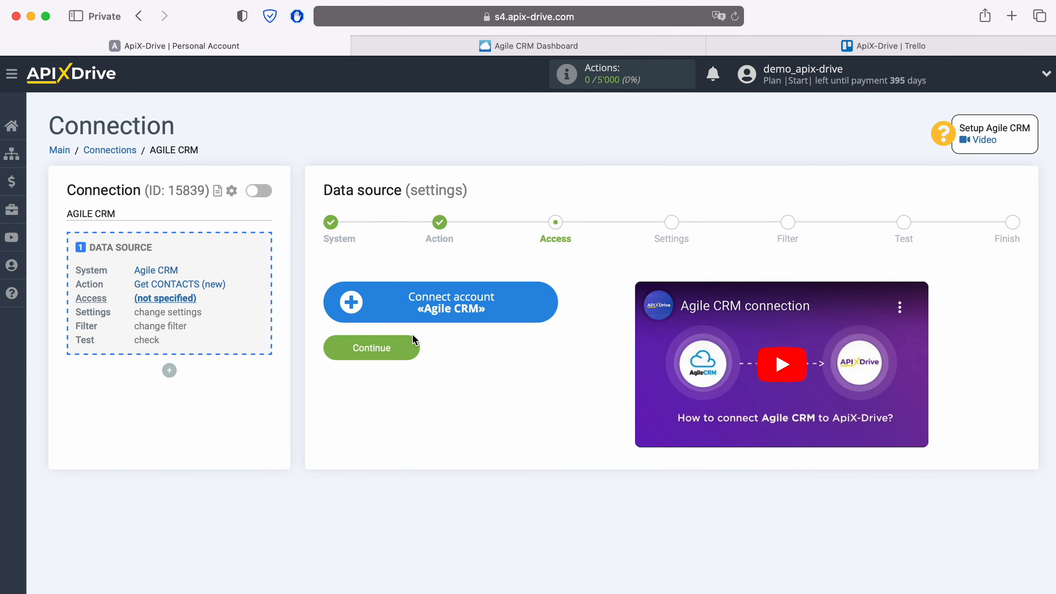
left_click(548, 309)
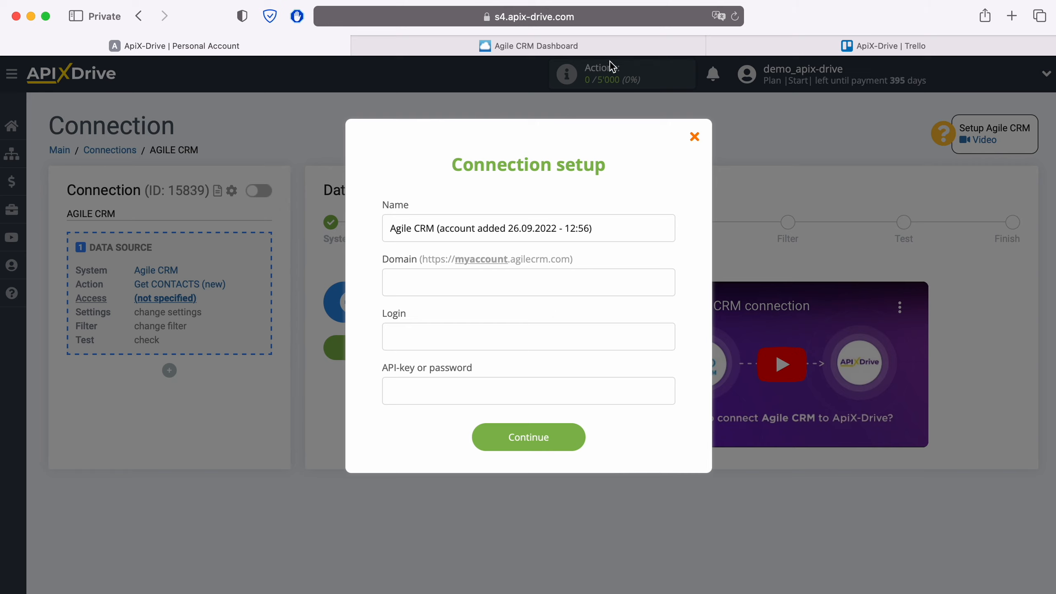
left_click(616, 47)
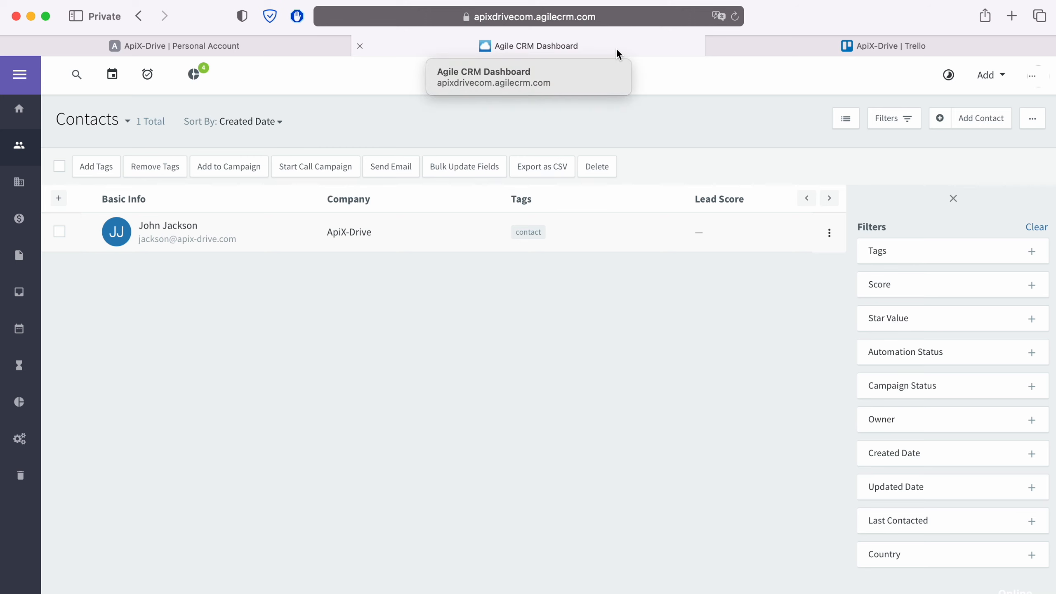
Copy the subdomain 'apixdrivecom' from the Agile CRM page address and return to ApiX-Drive's Domain field
left_click(661, 17)
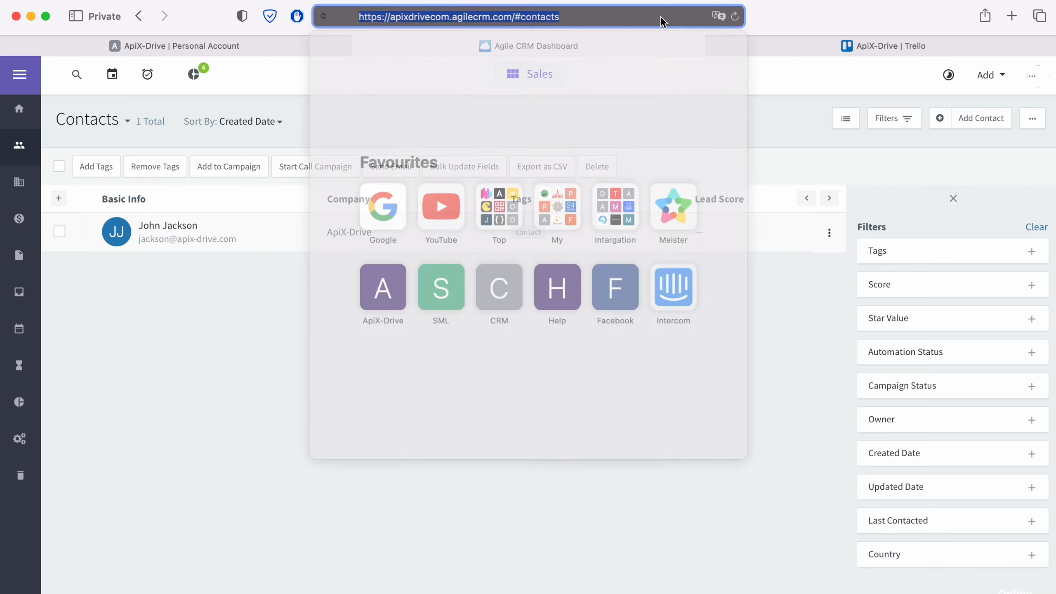
left_click(661, 17)
left_click_drag(362, 16, 422, 17)
right_click(413, 18)
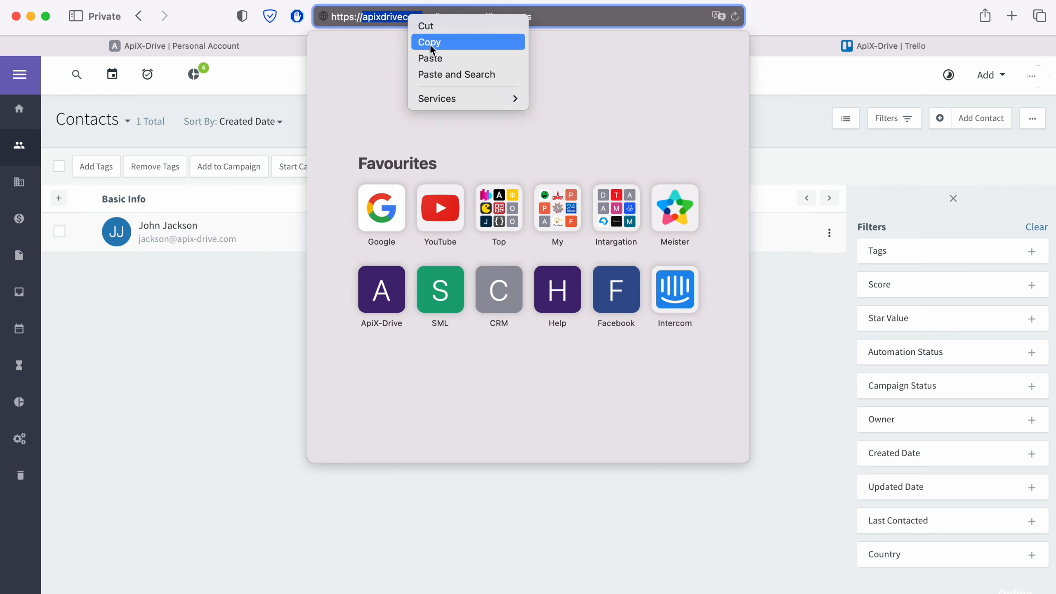
left_click(431, 41)
left_click(279, 46)
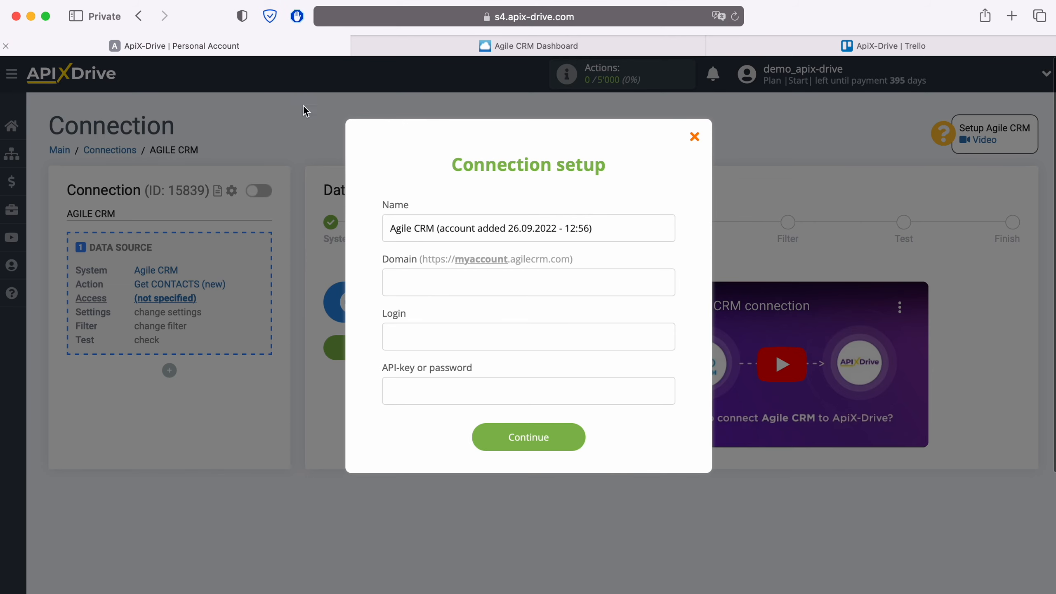
right_click(423, 284)
Fill Domain with 'apixdrivecom' and Login with the account e-mail, then return to Agile CRM
left_click(440, 324)
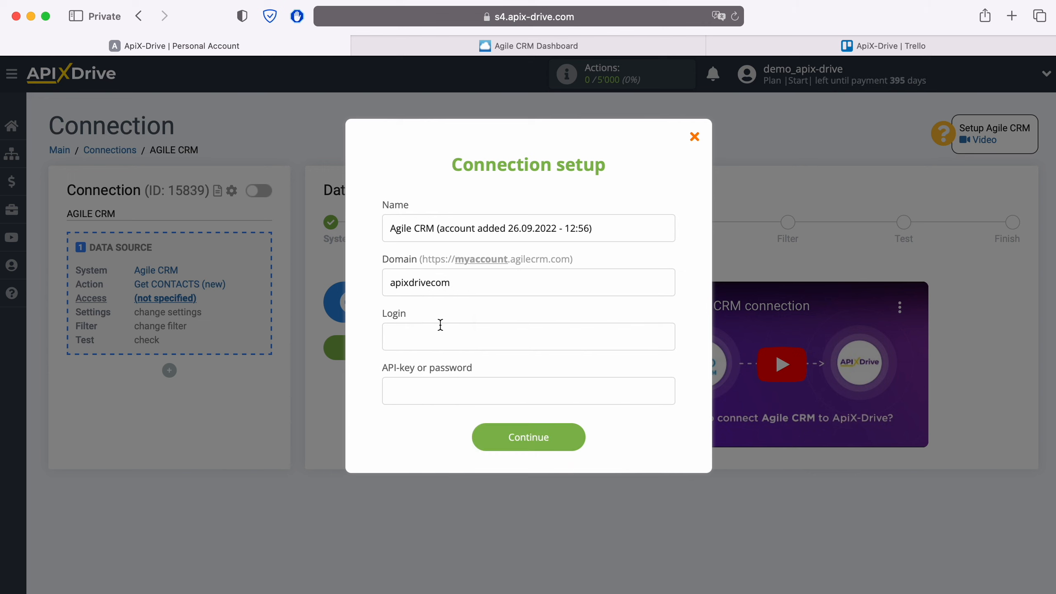
left_click(431, 337)
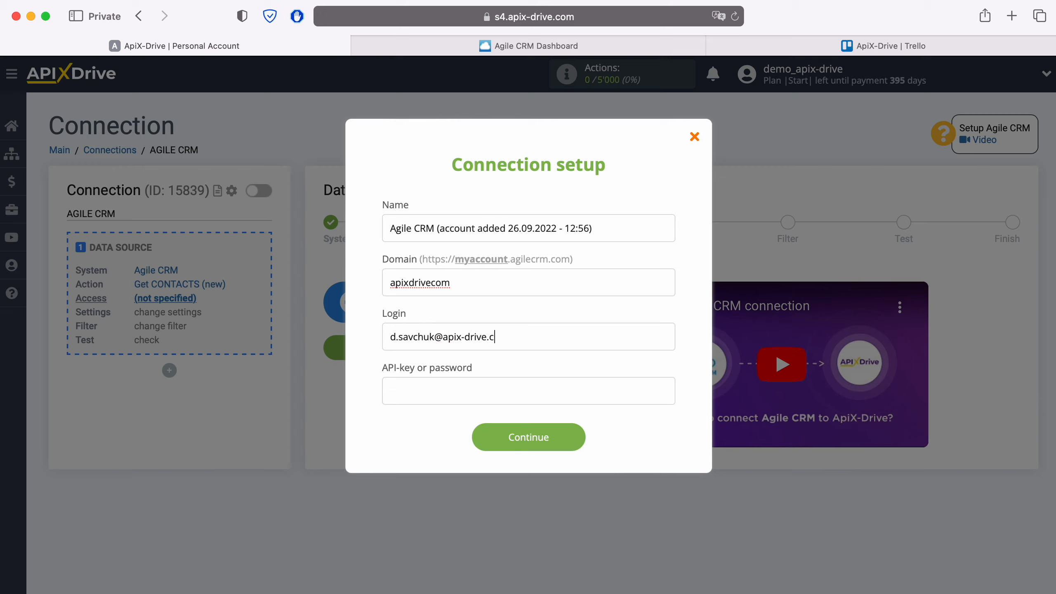
left_click(416, 388)
left_click(593, 53)
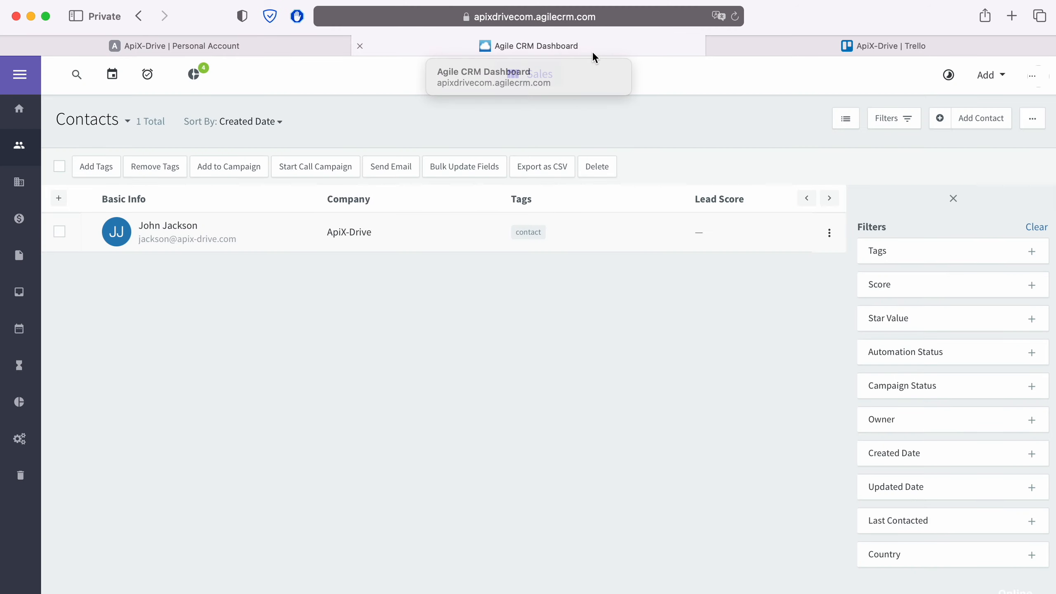
Copy the REST API key from Agile CRM's Admin Settings > Developers & API
left_click(1031, 76)
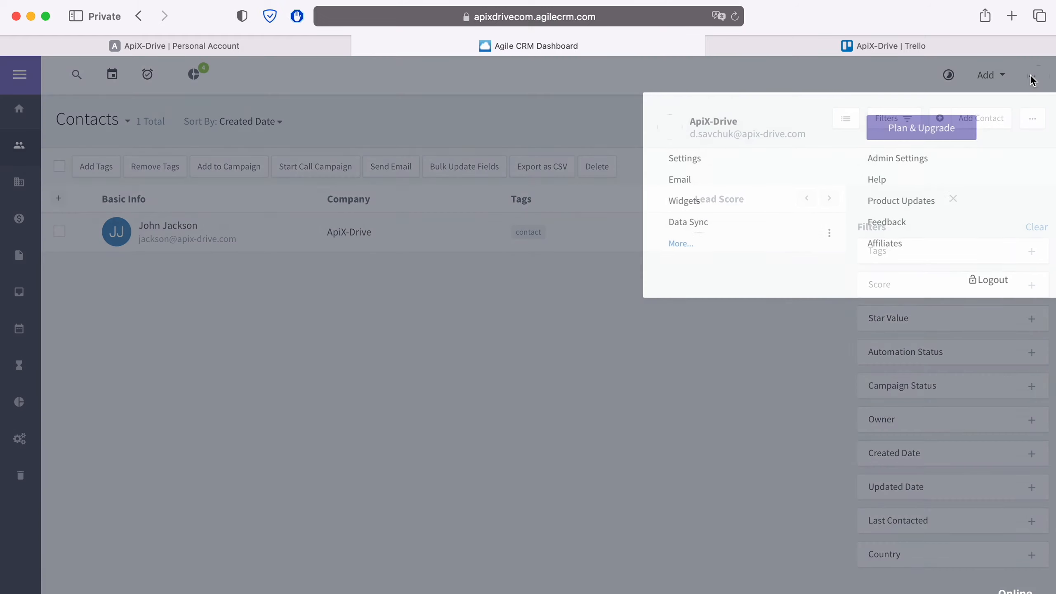
left_click(910, 158)
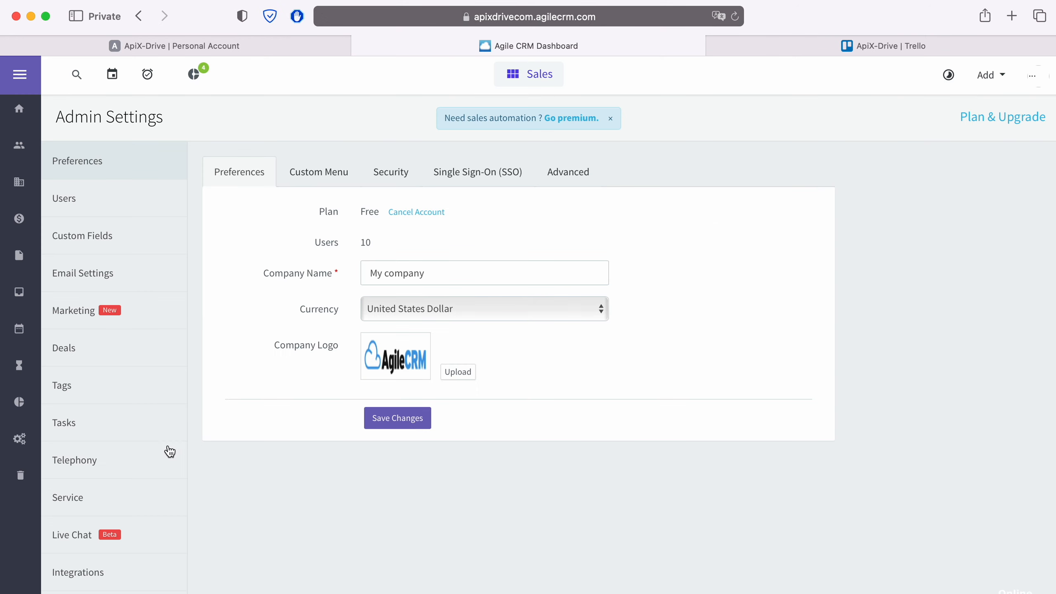
scroll(156, 452, "down", 3)
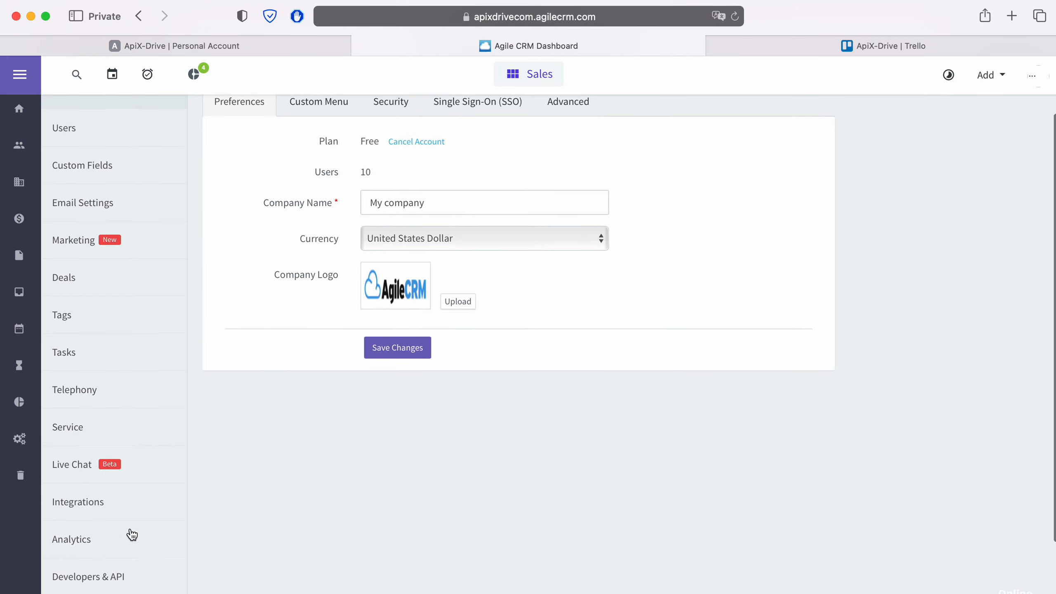
left_click(118, 577)
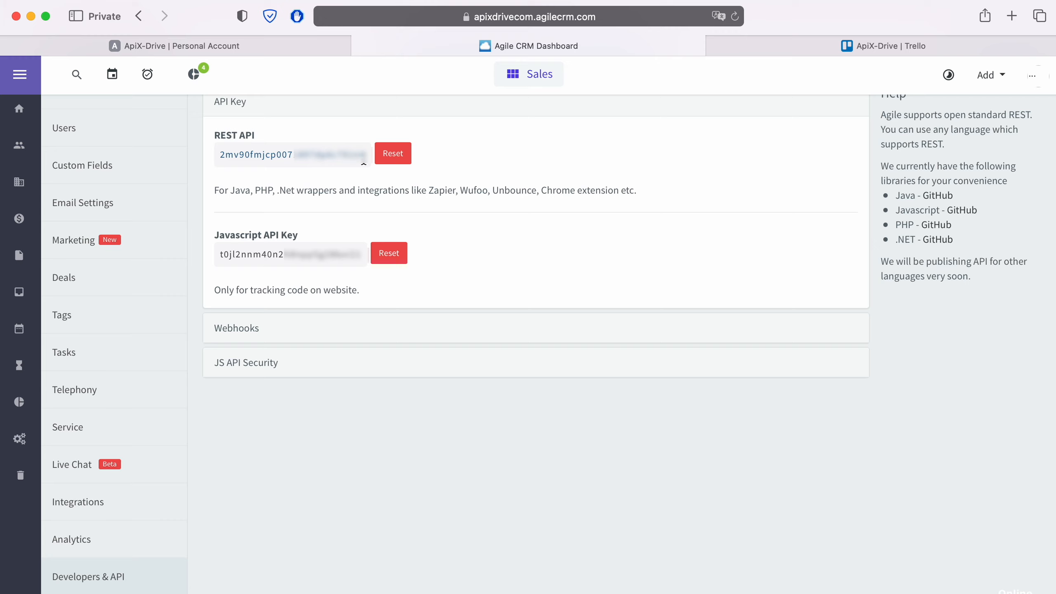
left_click_drag(365, 154, 220, 155)
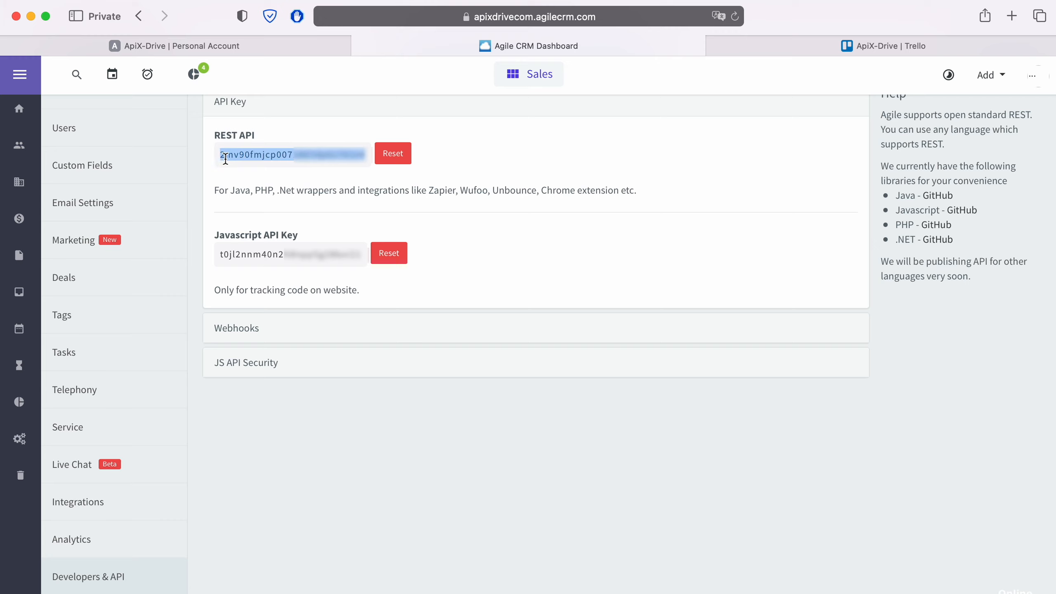
right_click(220, 155)
left_click(252, 224)
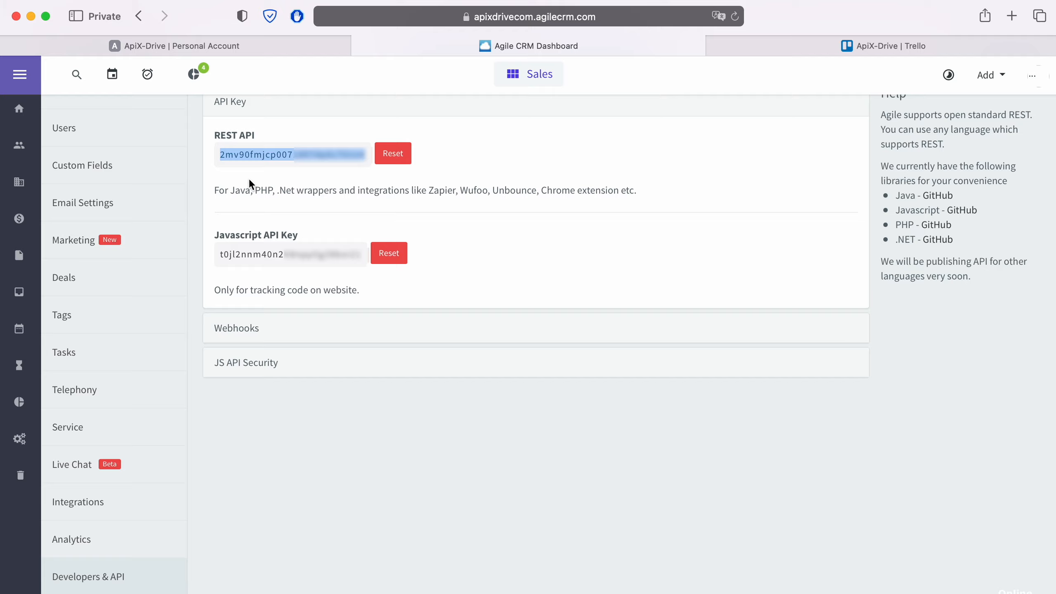
left_click(249, 45)
Paste the REST API key into the API-key field and submit the Agile CRM account
right_click(418, 391)
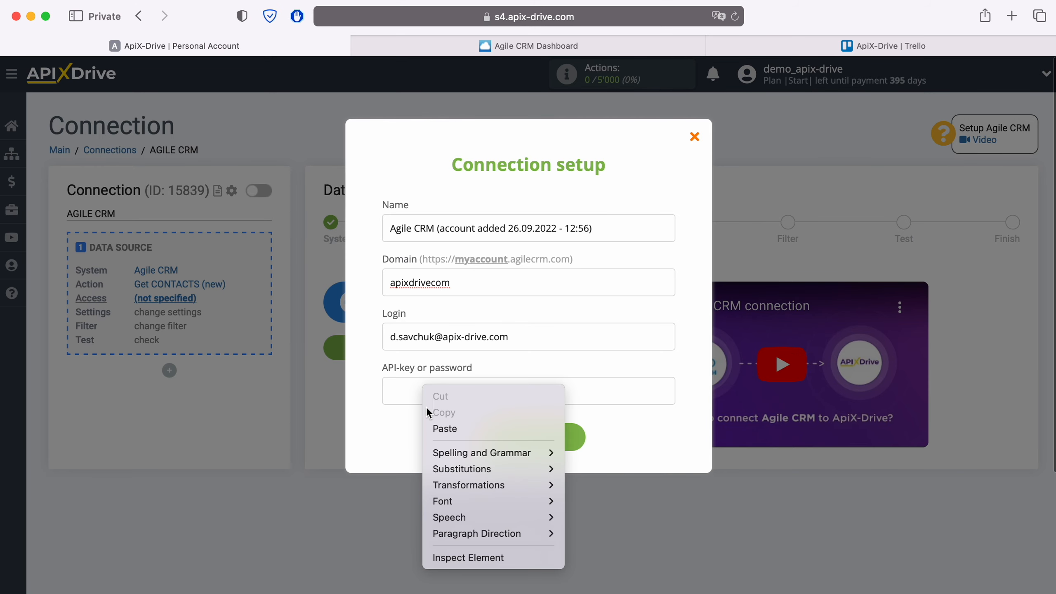
left_click(436, 428)
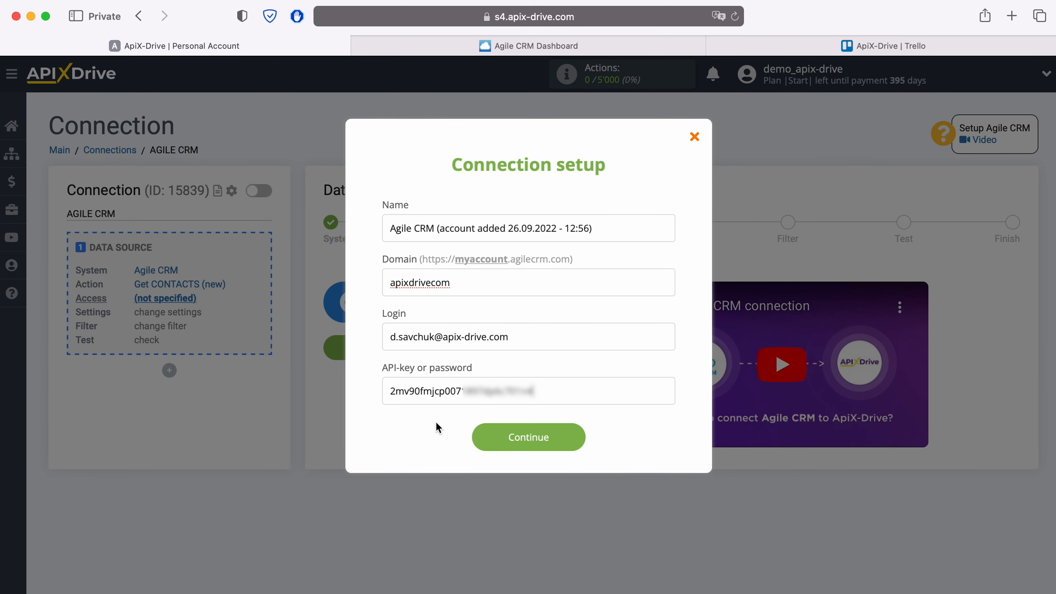
left_click(576, 441)
Select the connected Agile CRM account as the login and advance to the Filter step
left_click(557, 303)
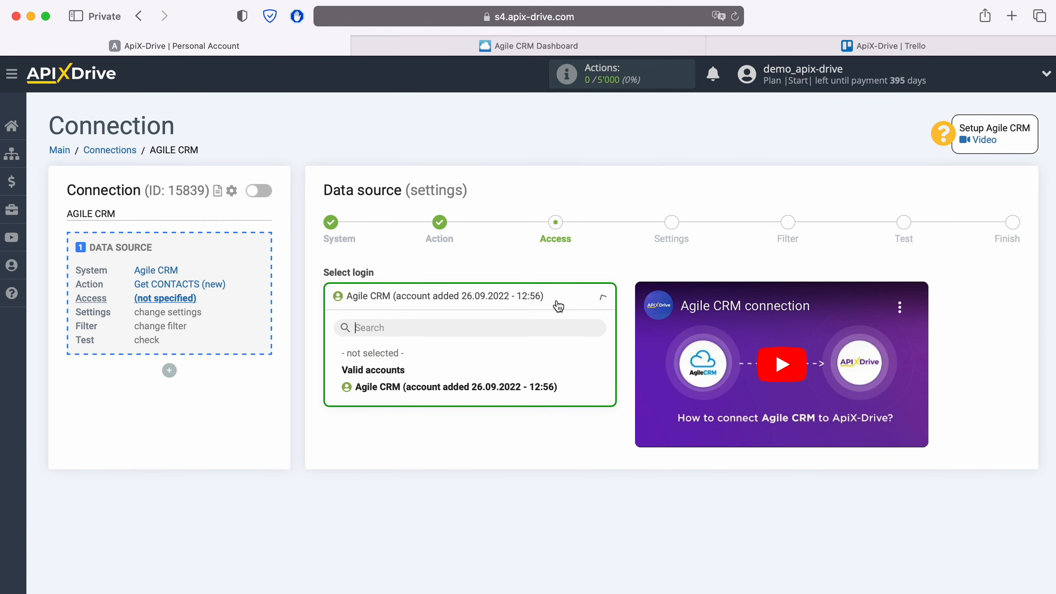
left_click(512, 389)
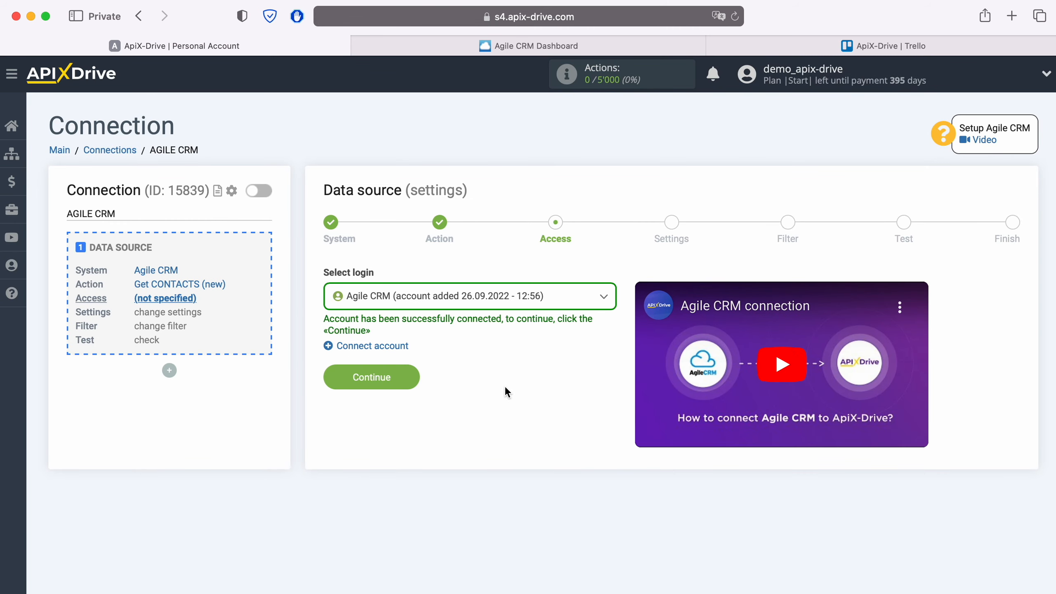
left_click(409, 378)
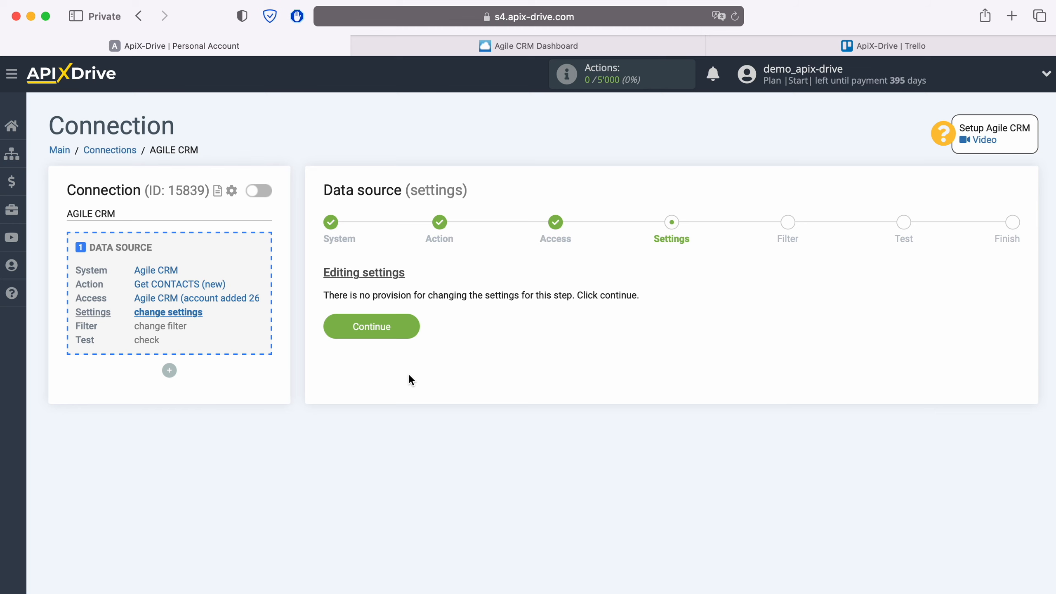
left_click(410, 325)
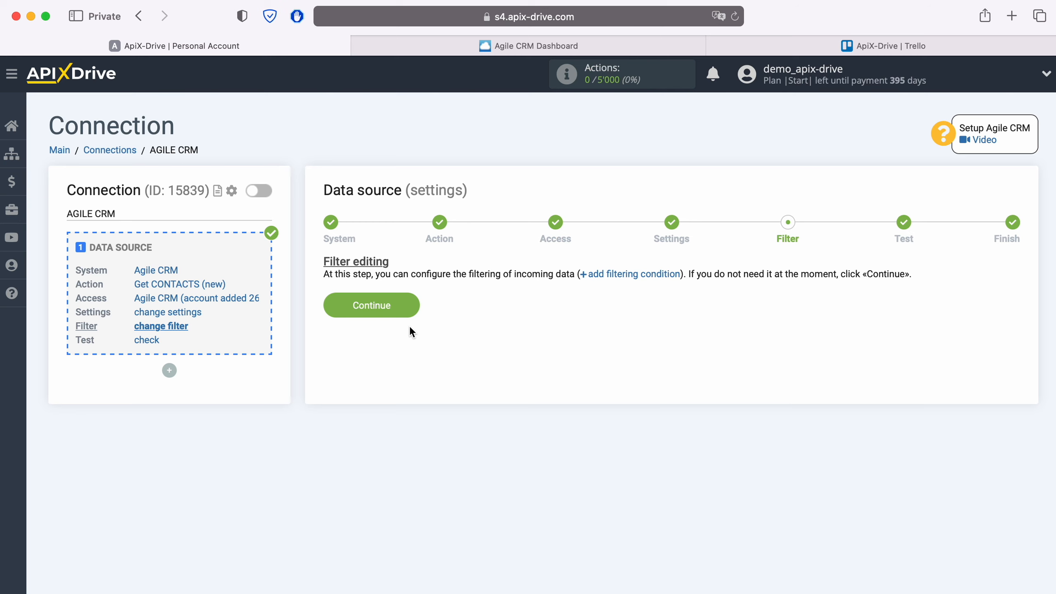
Skip filtering, review the sample Agile CRM contact, and finish the source setup
left_click(412, 303)
scroll(589, 445, "down", 3)
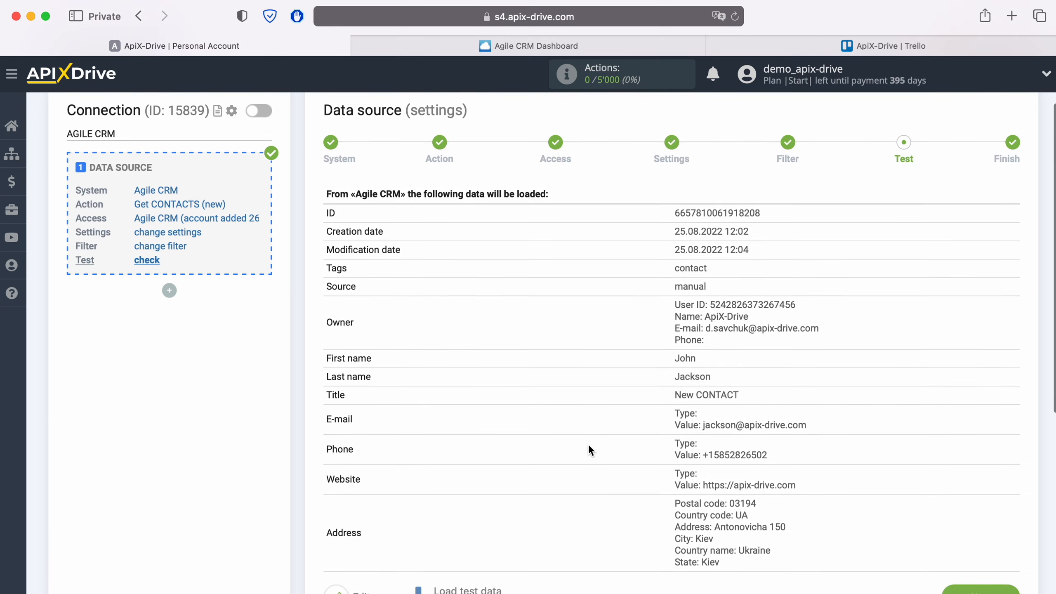
scroll(588, 445, "down", 1)
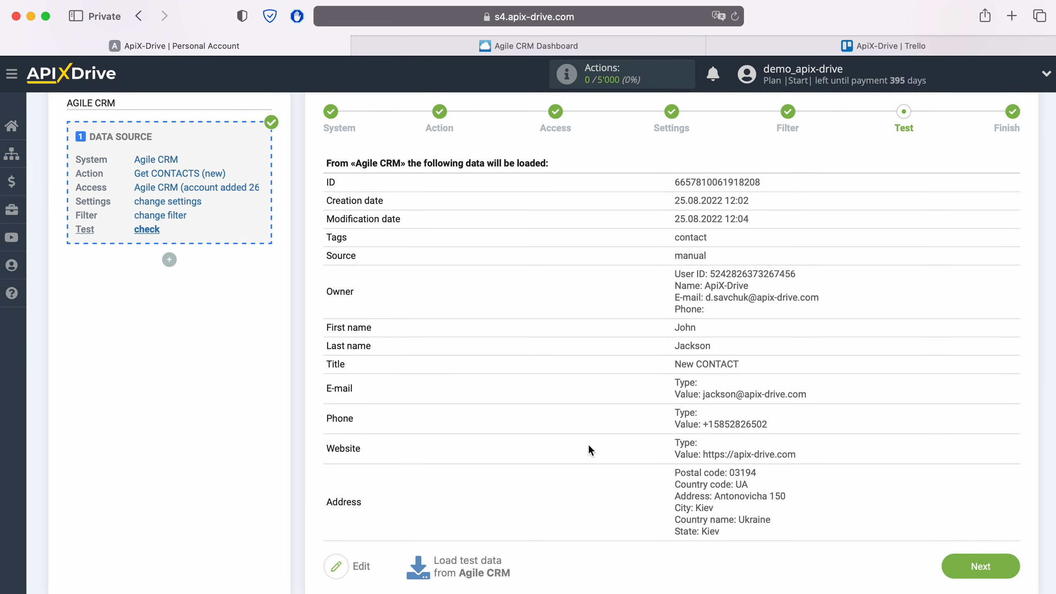
left_click(1001, 564)
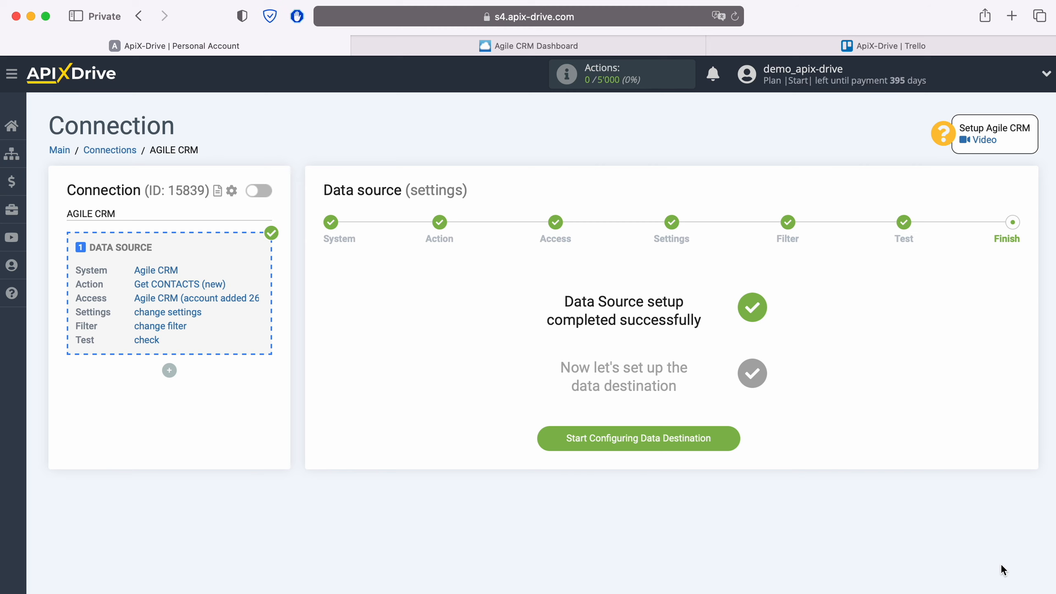
Choose Trello as the data destination system
left_click(729, 435)
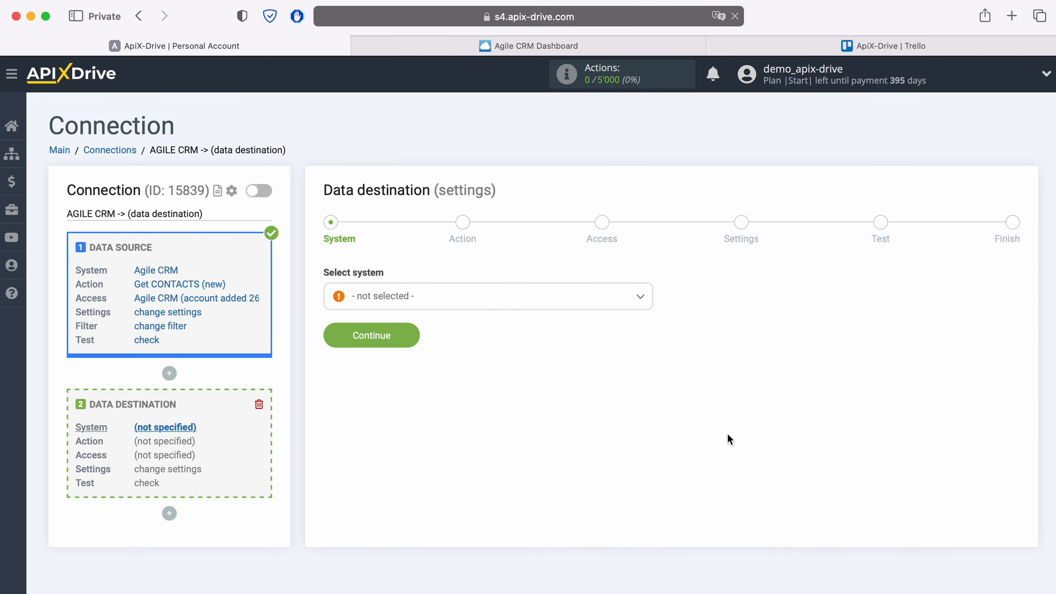
left_click(504, 307)
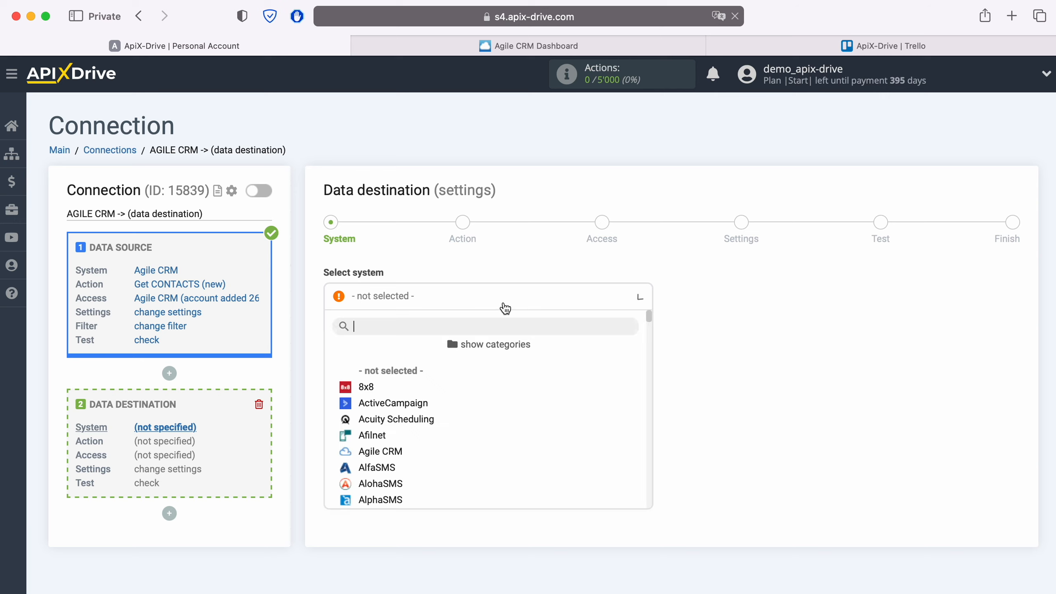
scroll(520, 388, "down", 3)
scroll(520, 388, "down", 15)
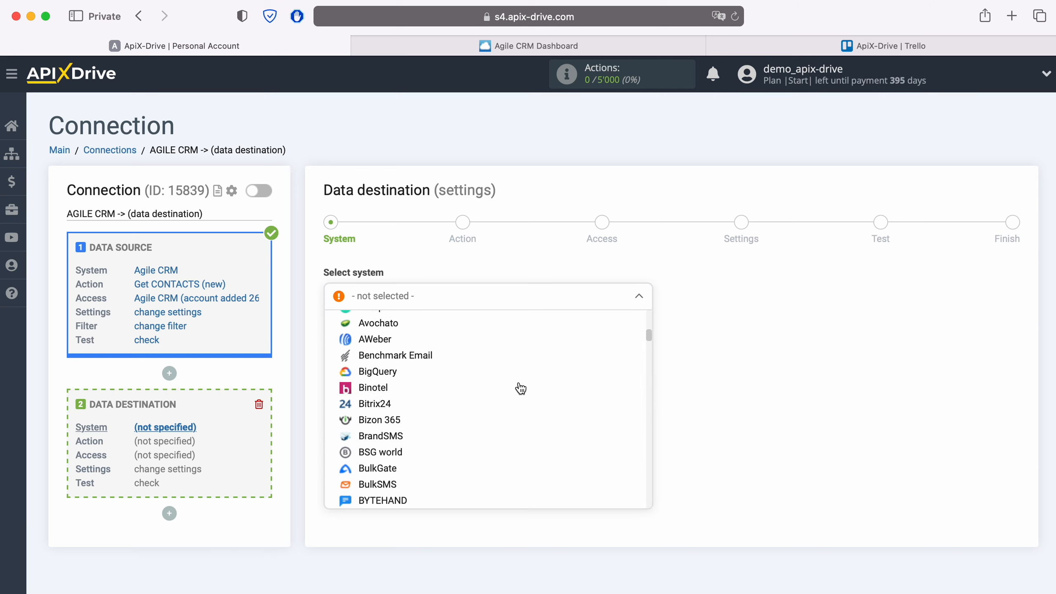
scroll(520, 387, "down", 15)
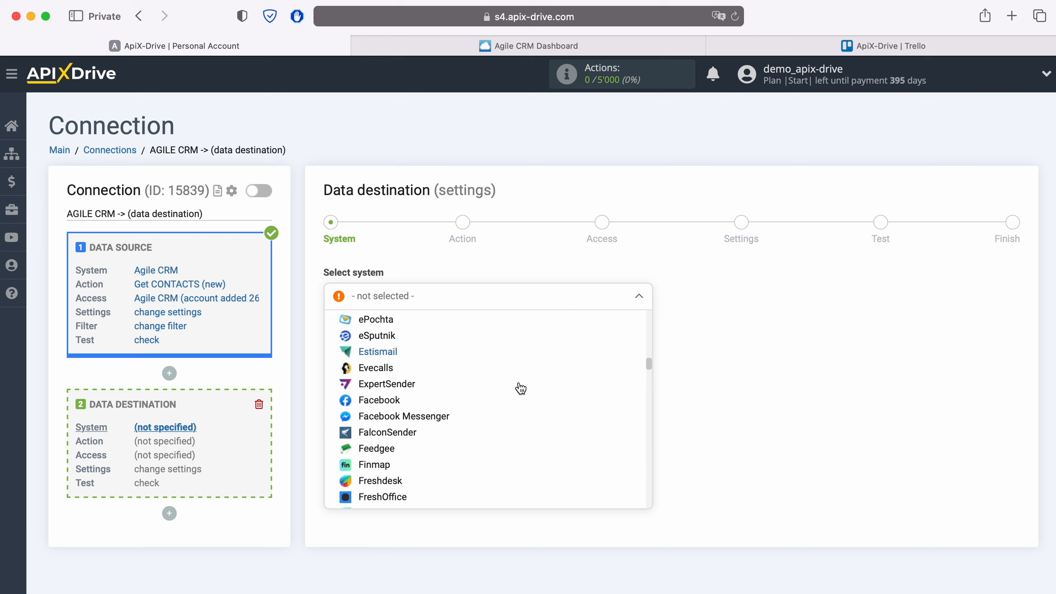
scroll(520, 387, "down", 15)
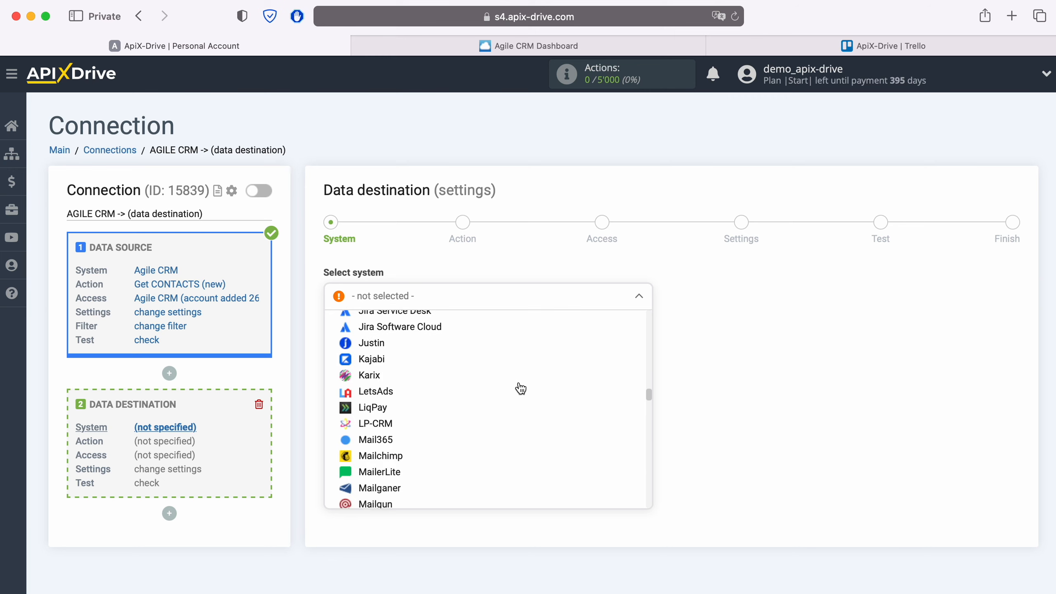
scroll(520, 388, "down", 15)
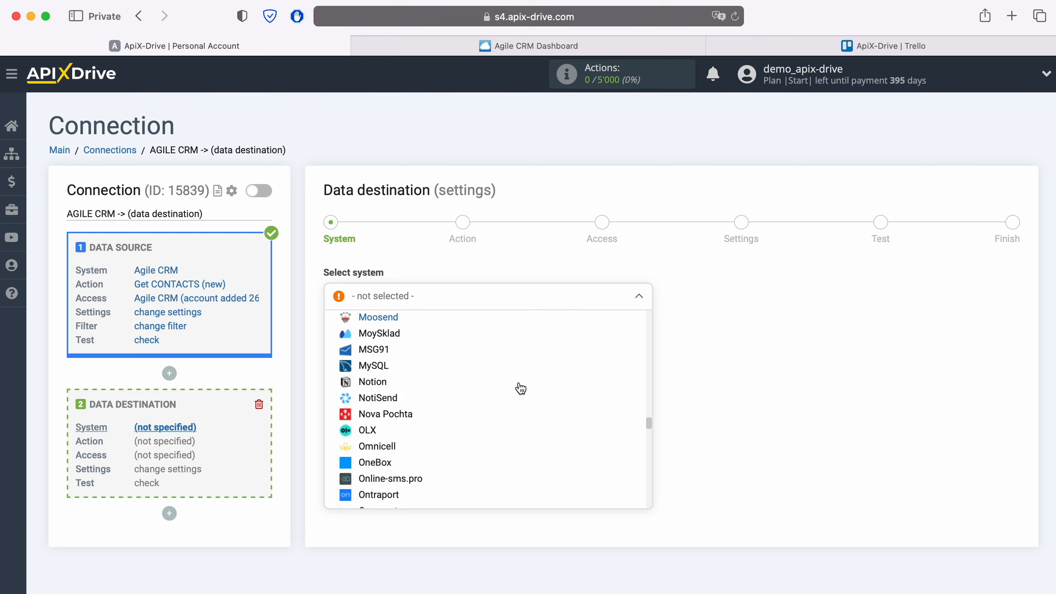
scroll(520, 388, "down", 15)
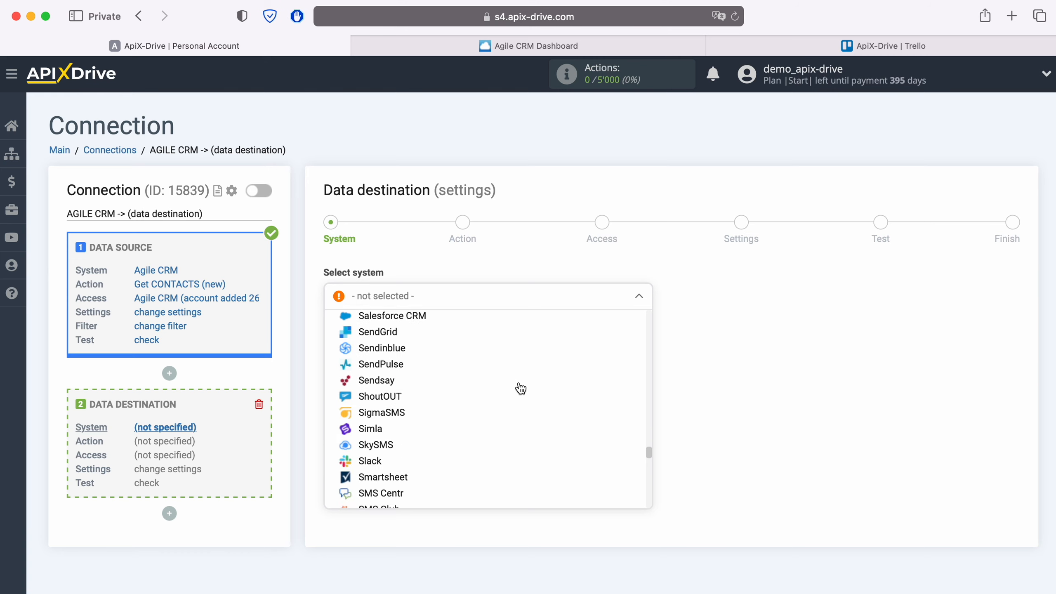
scroll(519, 388, "down", 15)
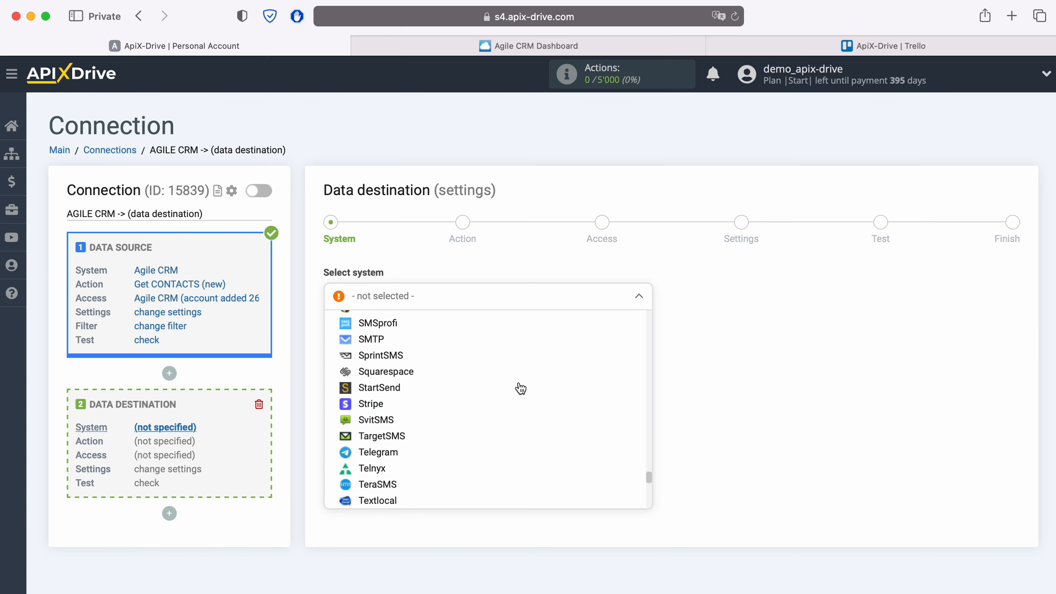
left_click(376, 435)
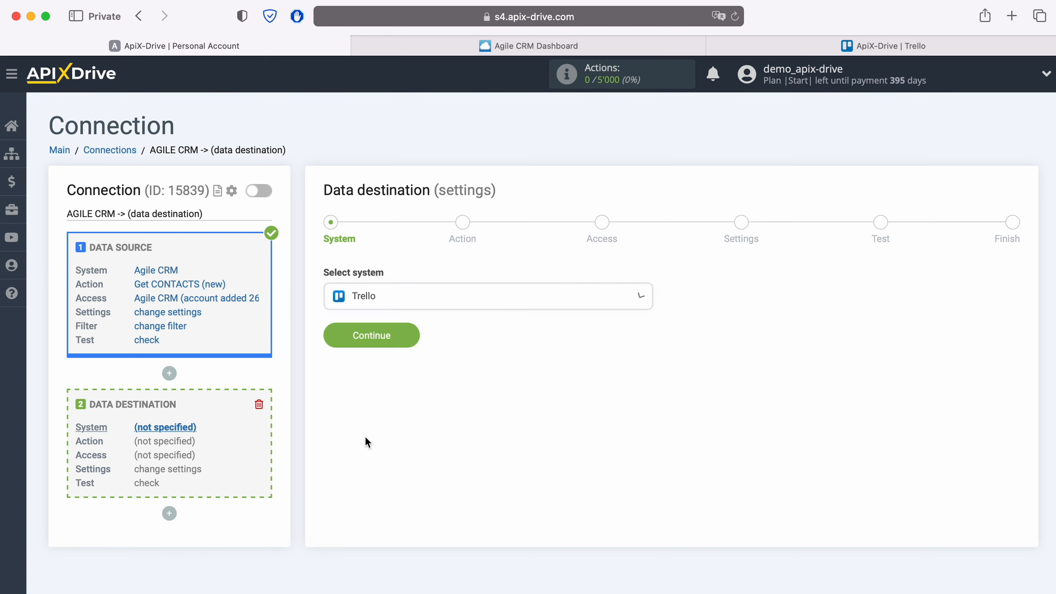
left_click(413, 331)
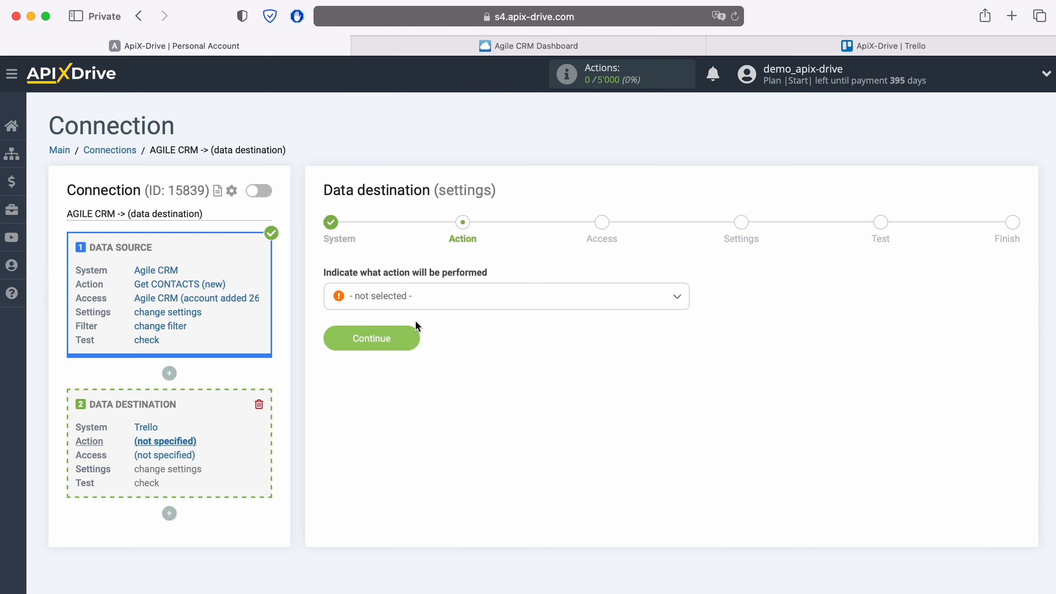
Set the Trello action to Create CARD and proceed to account access
left_click(425, 298)
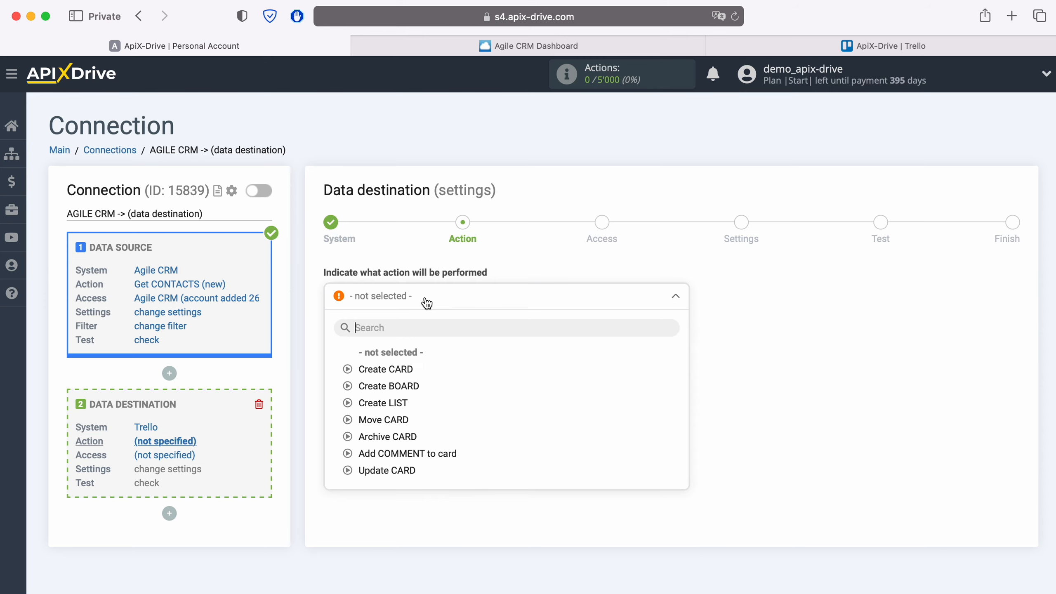
left_click(398, 370)
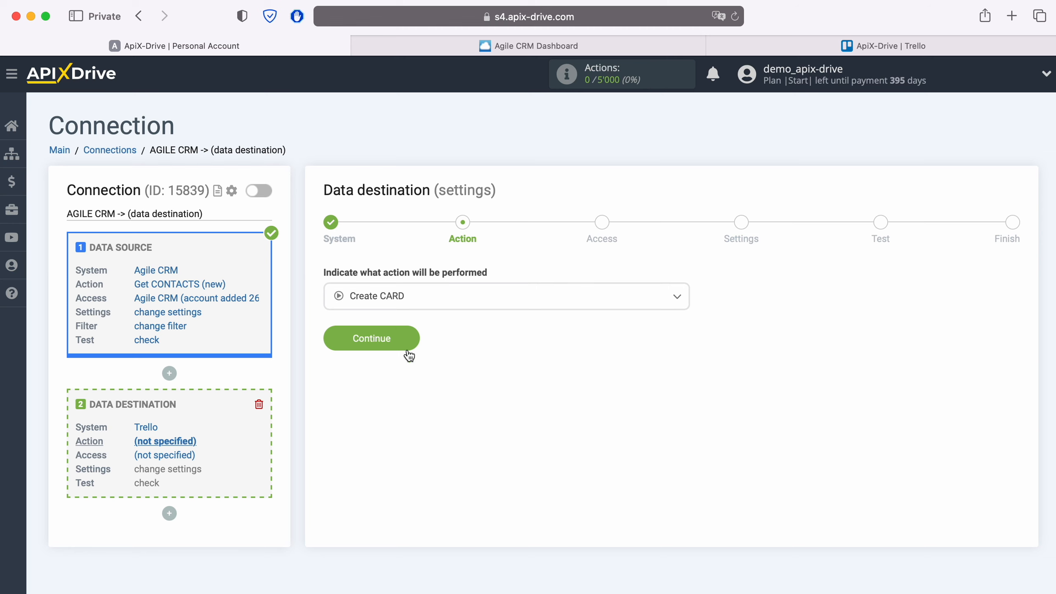
left_click(412, 338)
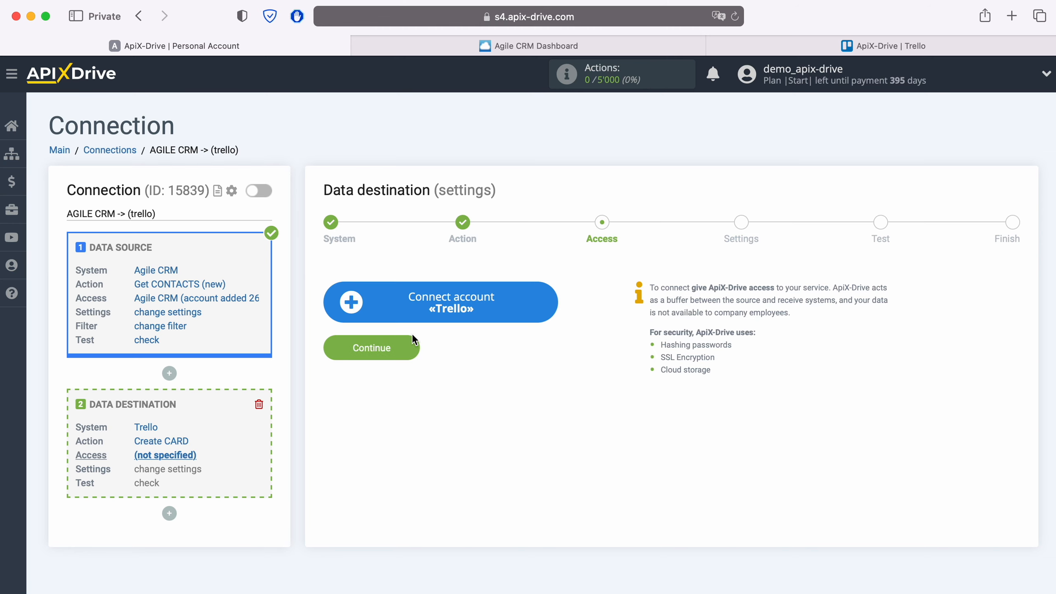
Sign in to Trello with the account e-mail and password, then allow ApiX Drive access
left_click(553, 296)
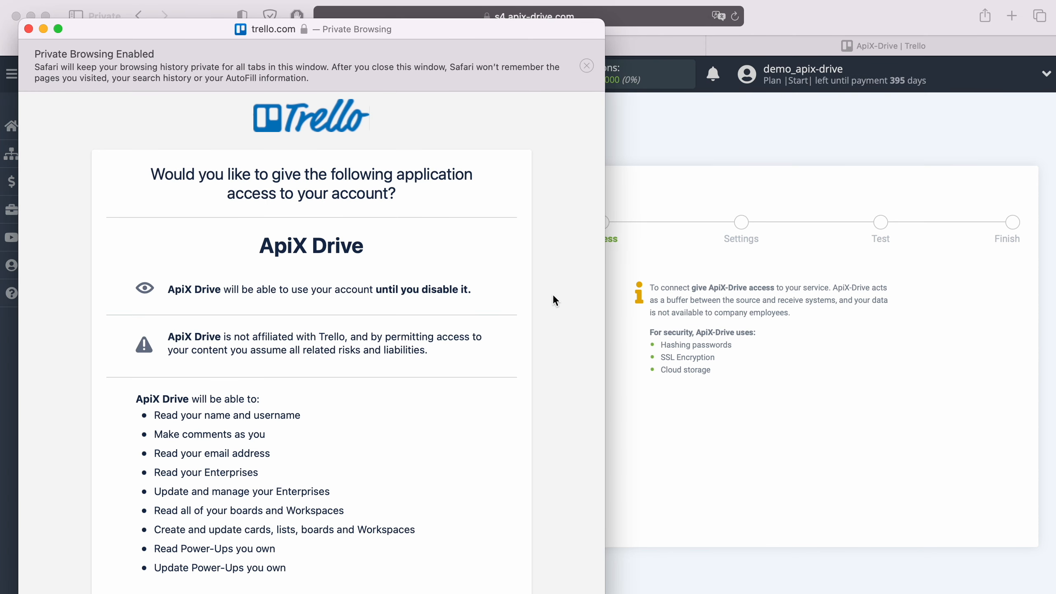
scroll(554, 297, "down", 5)
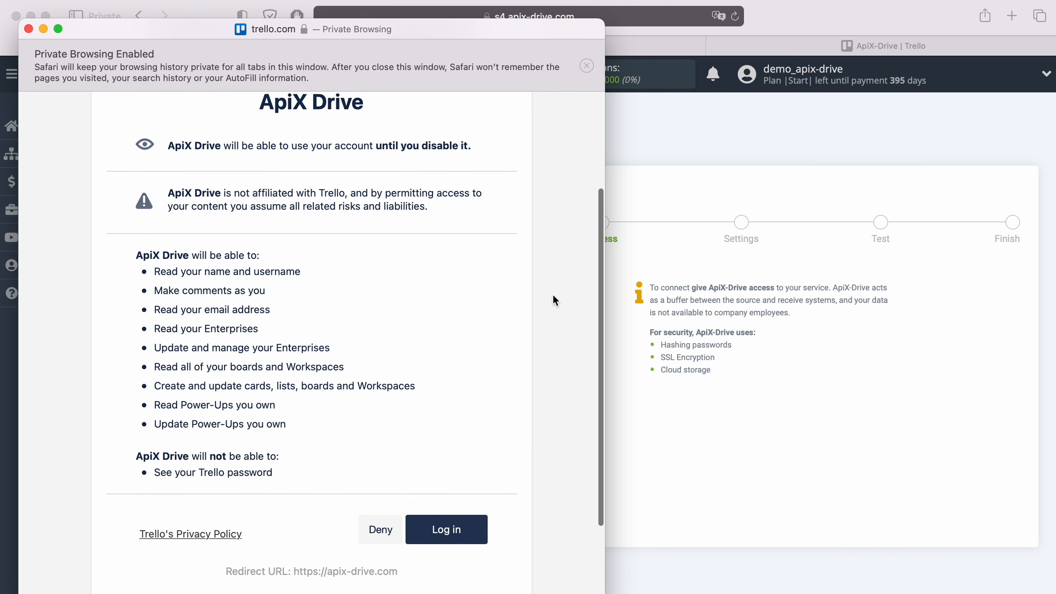
left_click(472, 530)
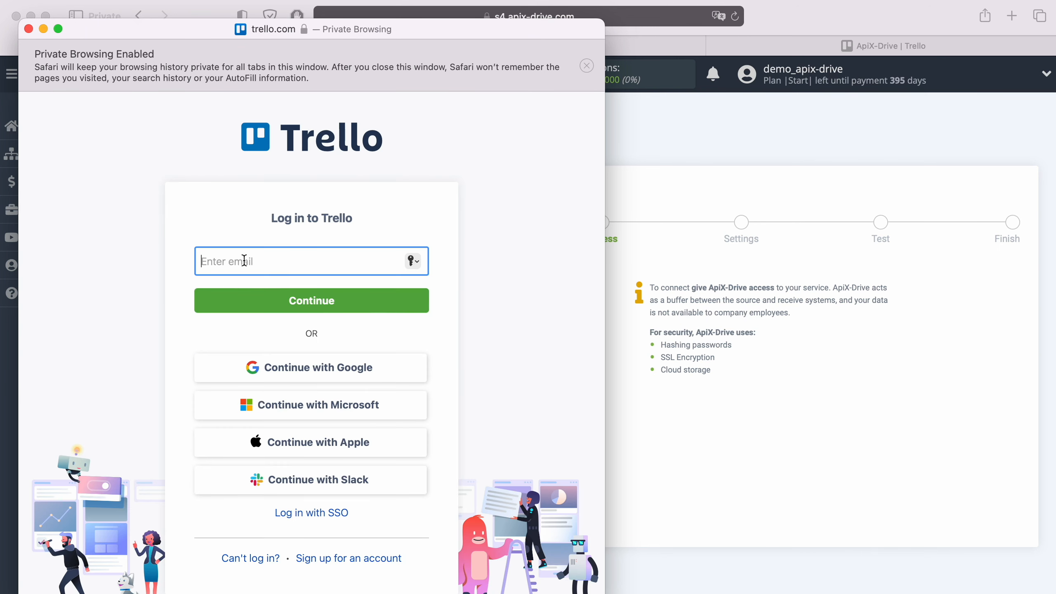
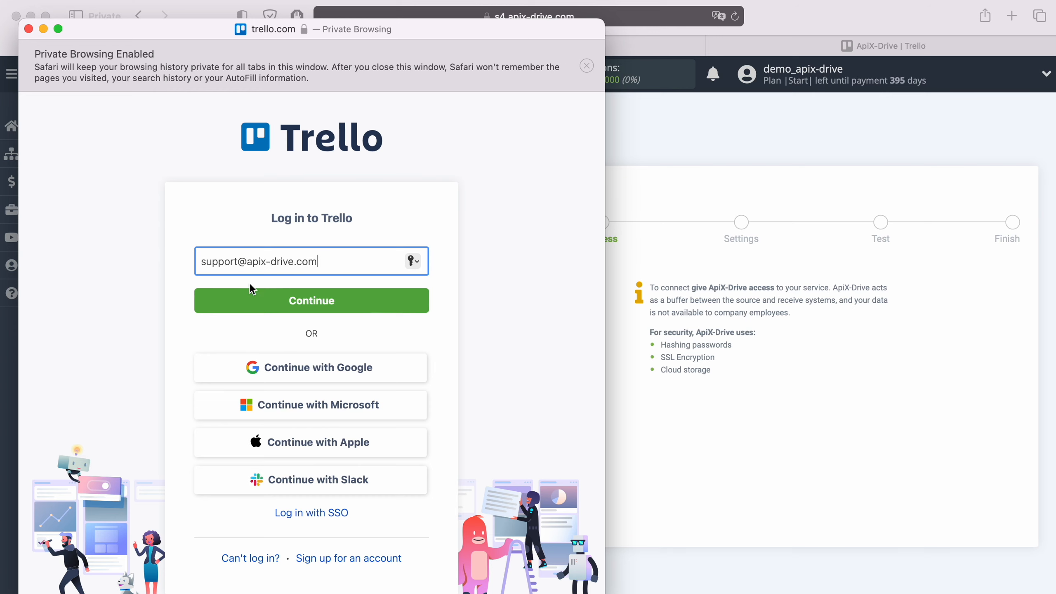
left_click(299, 299)
type("••••••••")
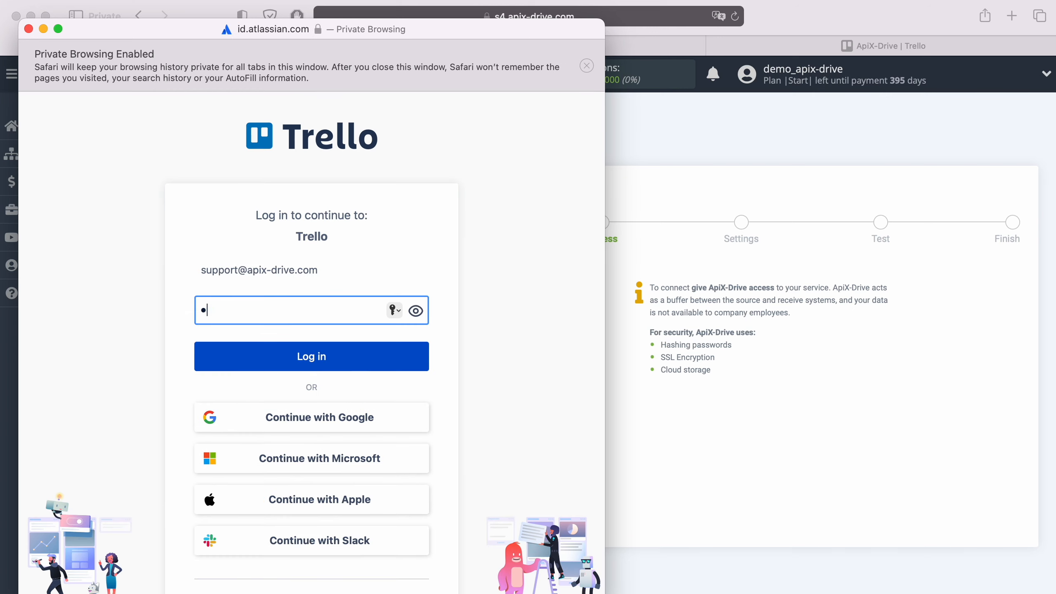
type("••••")
left_click(347, 359)
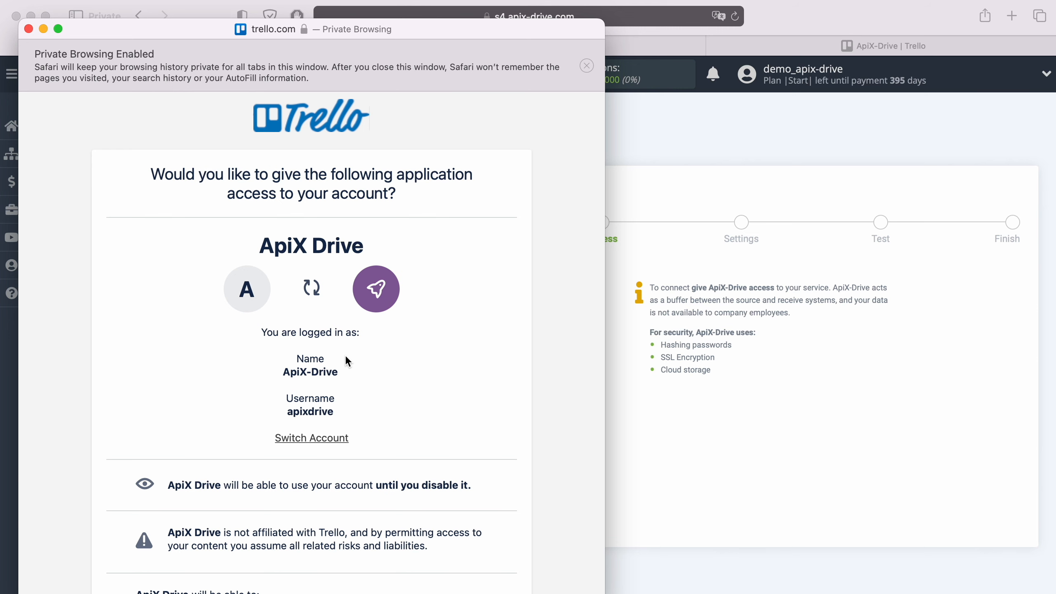
scroll(347, 358, "down", 10)
scroll(345, 355, "down", 8)
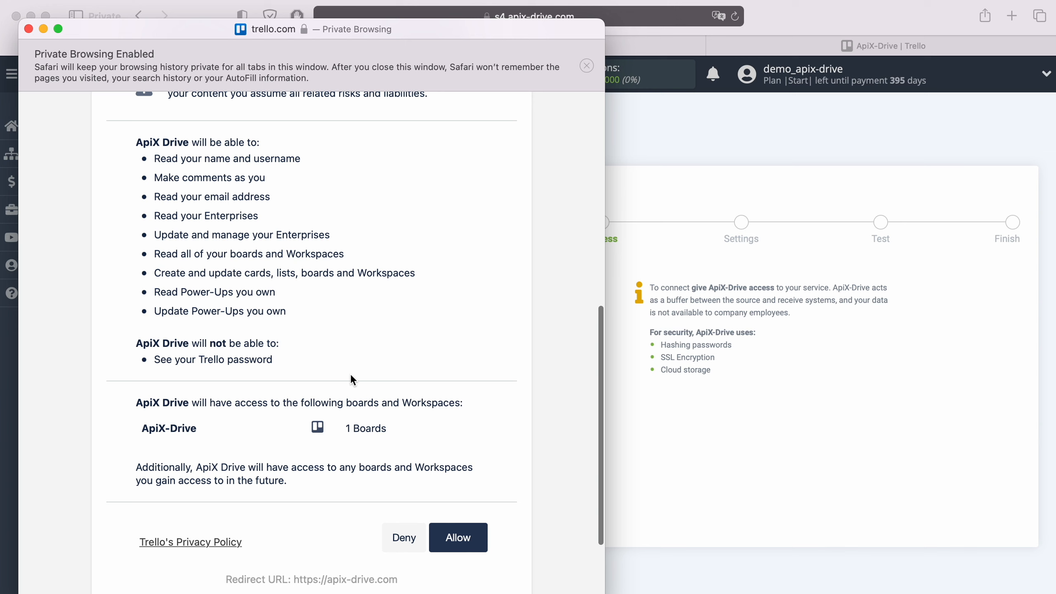
left_click(456, 537)
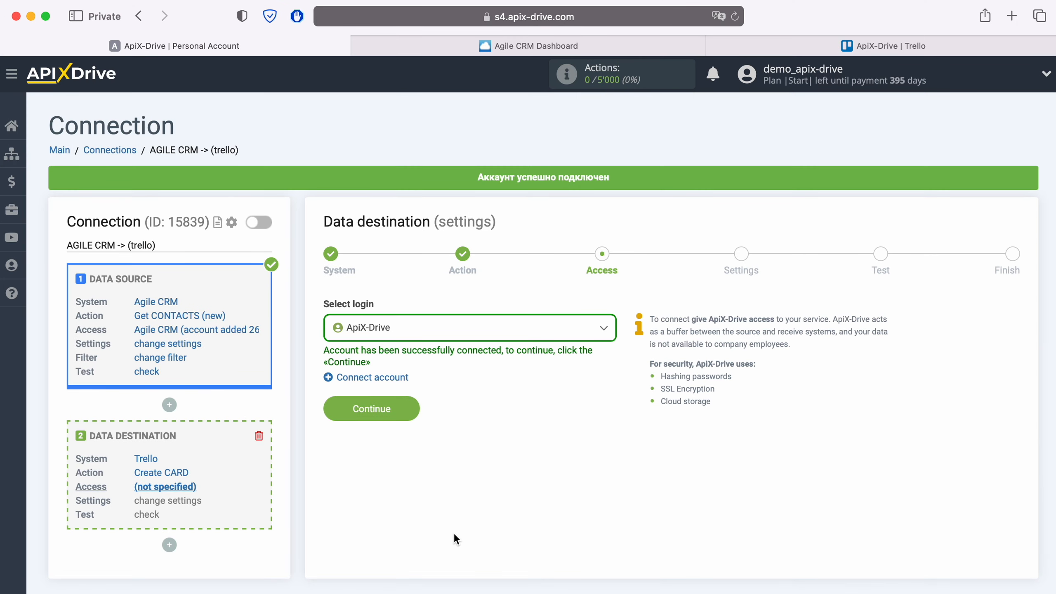
Select the ApiX-Drive Trello login and continue to the card Settings step
left_click(445, 332)
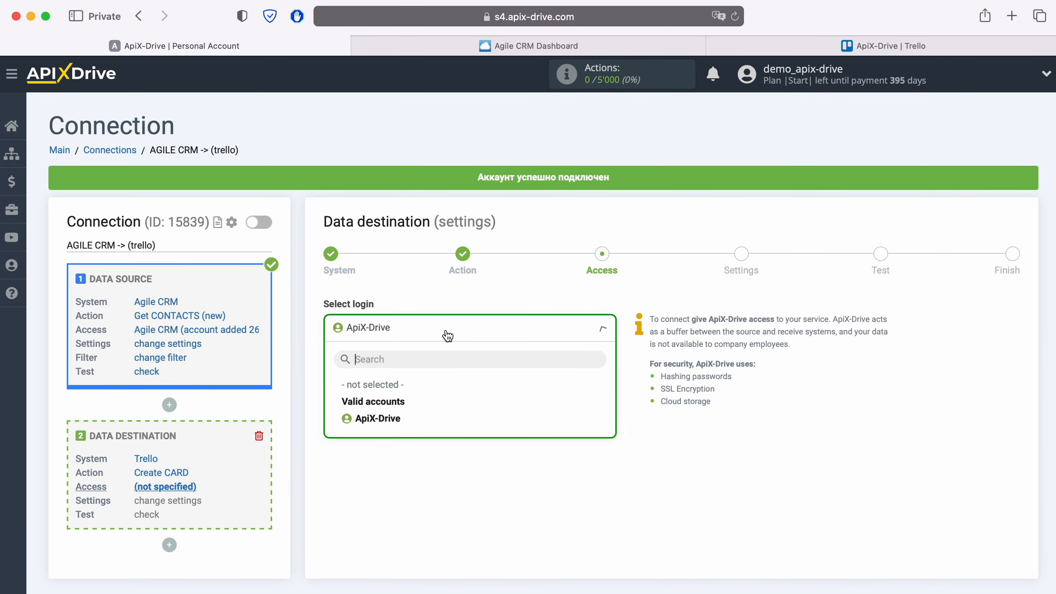
left_click(398, 419)
left_click(411, 404)
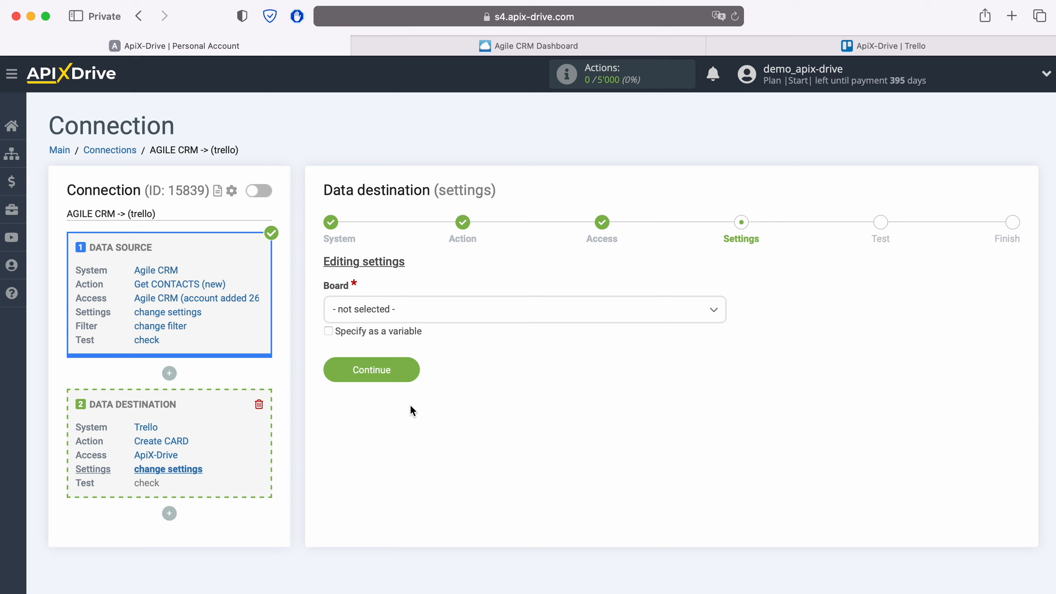
Choose the ApiX-Drive board and its Open list as the destination for new Trello cards
left_click(405, 316)
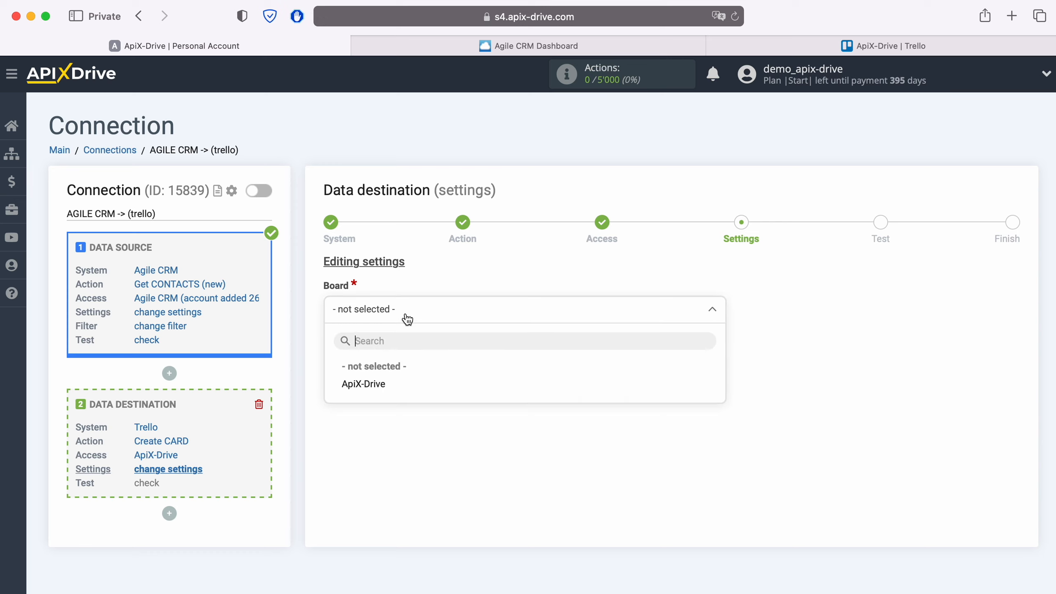
left_click(379, 385)
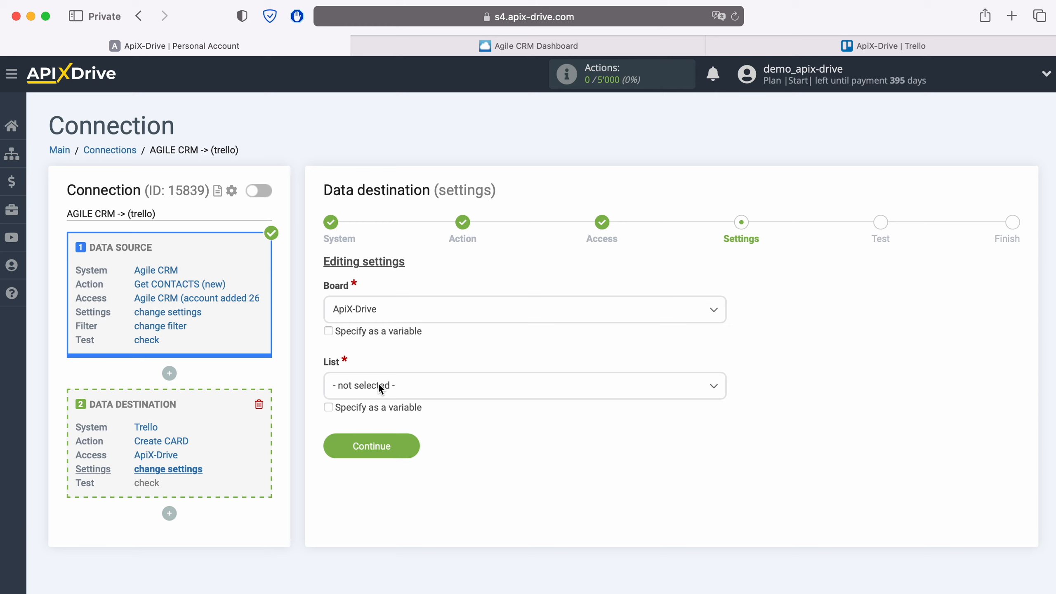
left_click(386, 386)
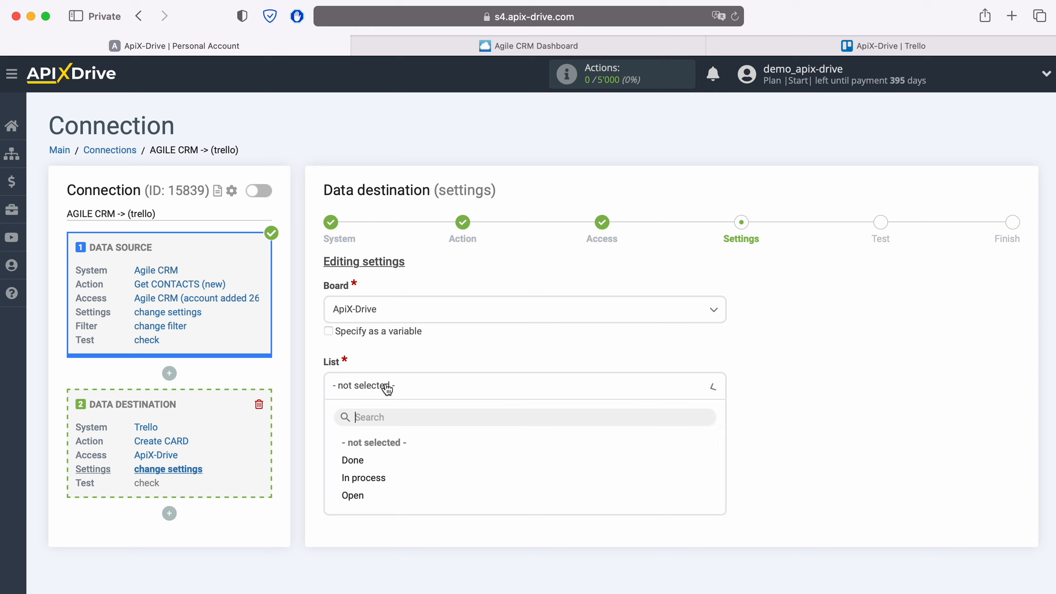
left_click(355, 495)
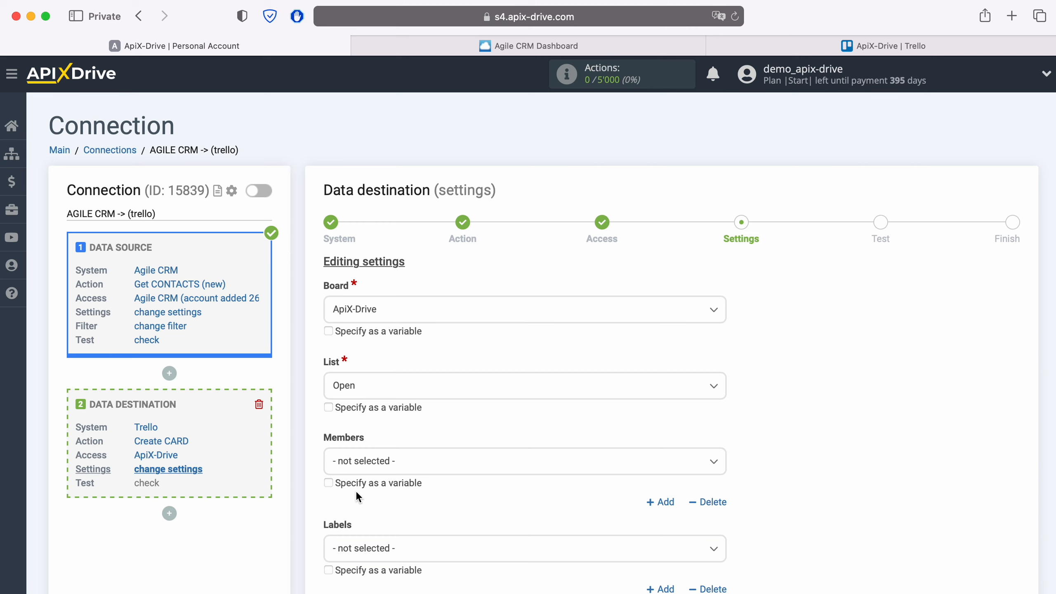
scroll(355, 491, "down", 5)
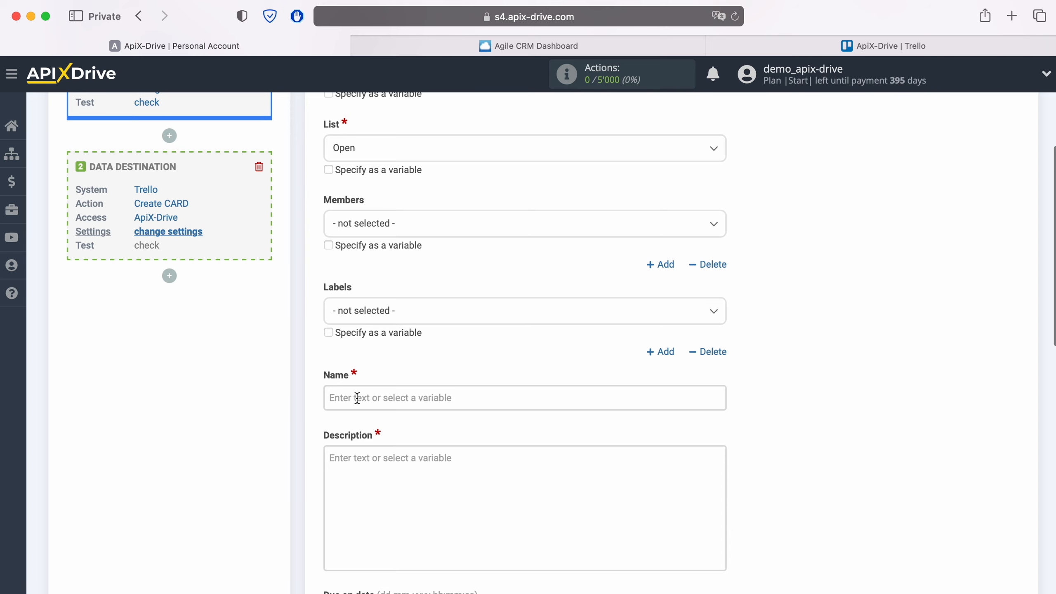
Set the card Name to 'New CONTACT from AgileCRM' followed by the First name and Last name variables
left_click(357, 397)
scroll(531, 381, "down", 10)
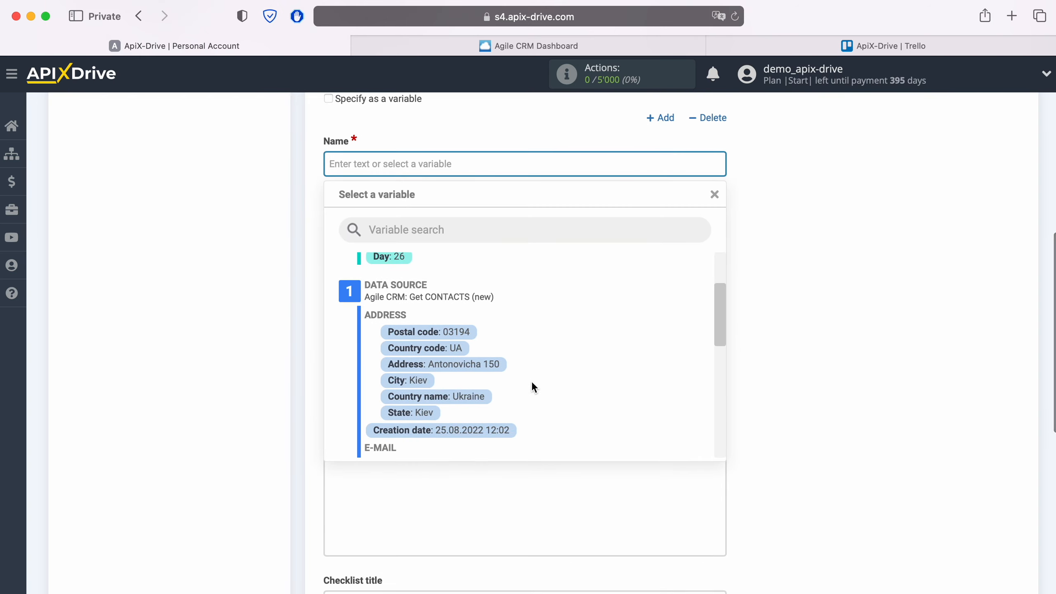
scroll(531, 382, "down", 5)
left_click(441, 383)
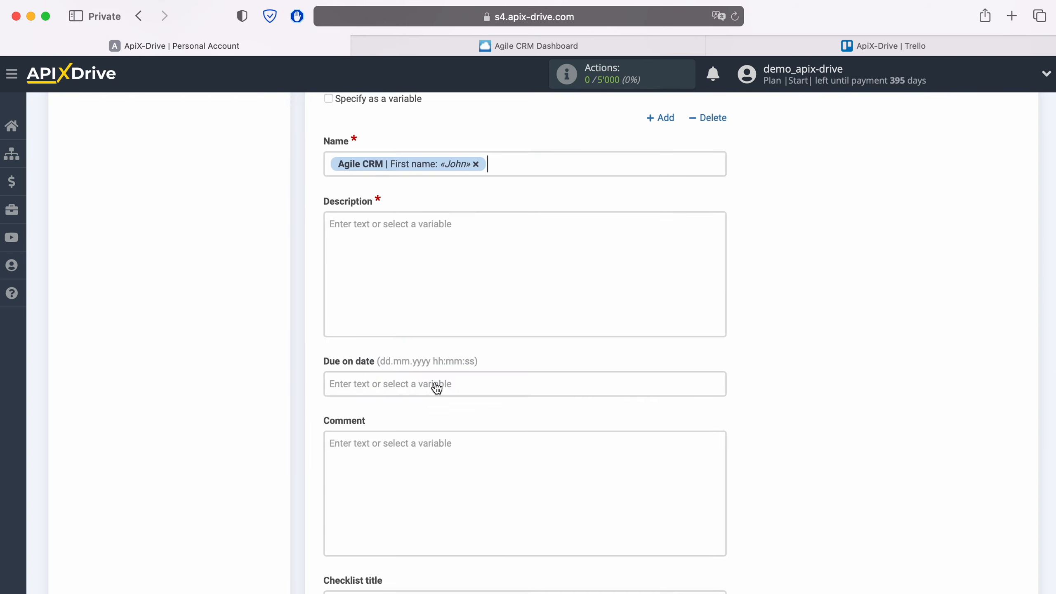
left_click(538, 169)
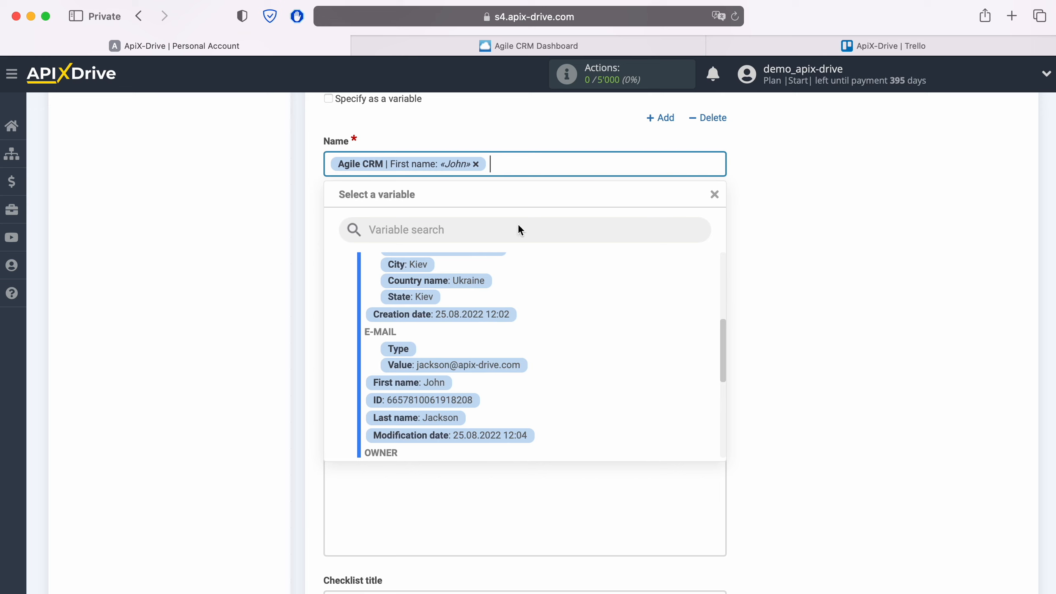
left_click(453, 419)
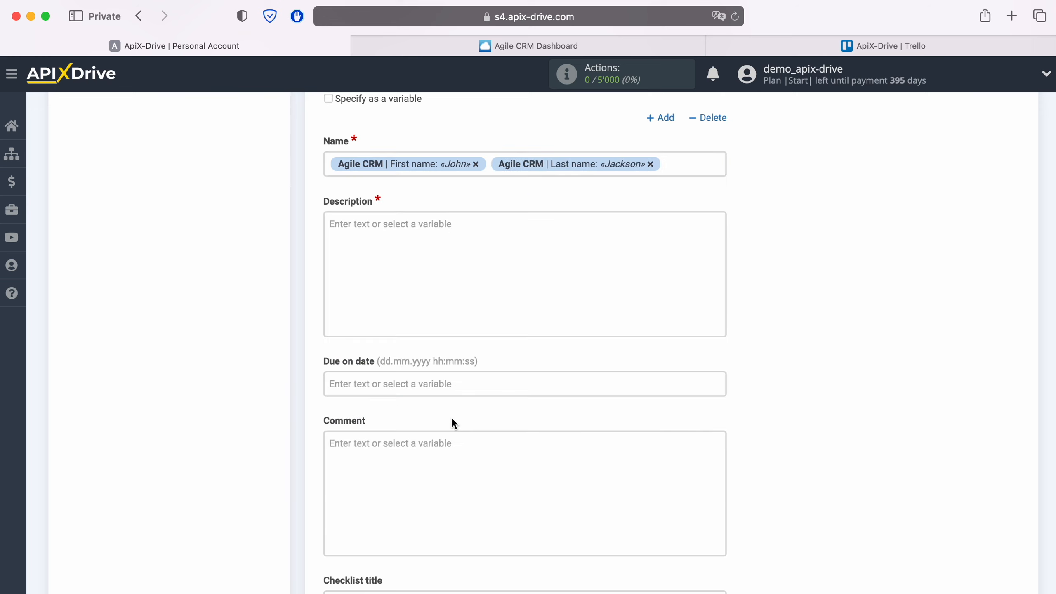
left_click(330, 163)
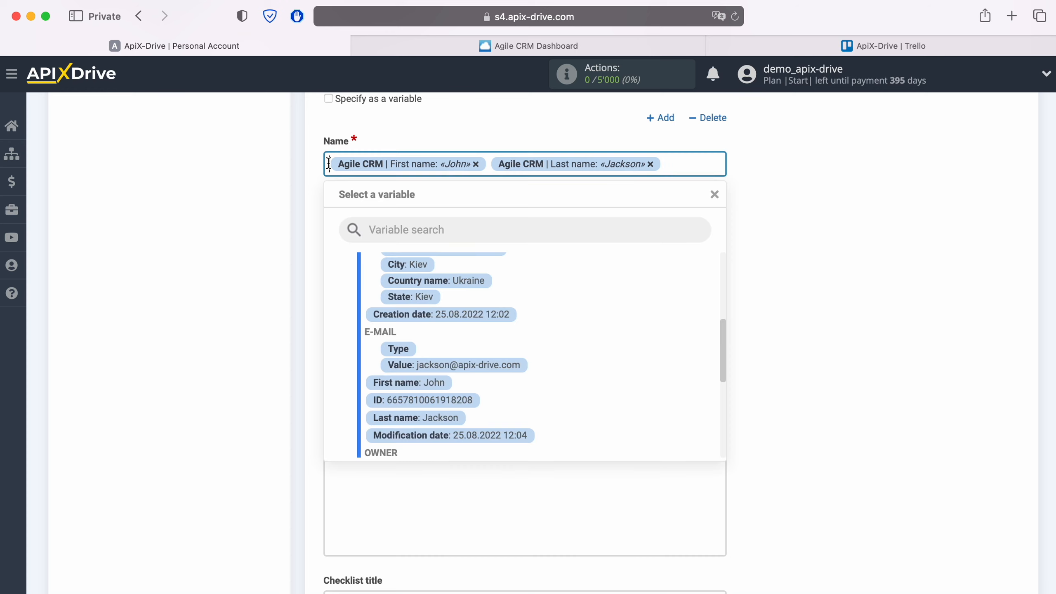
type("New CONT")
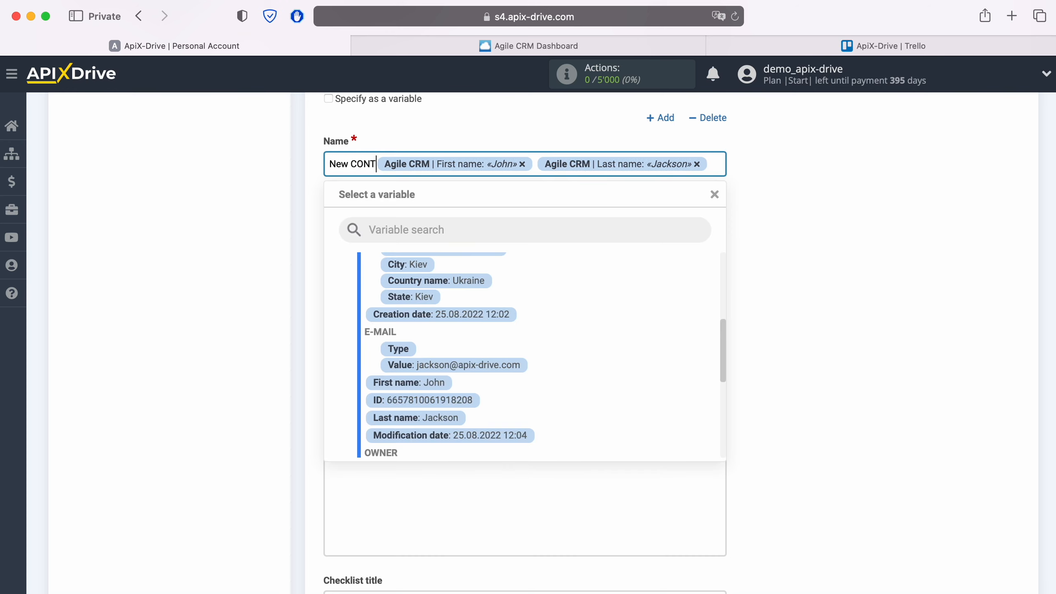
type("ACT from Agi")
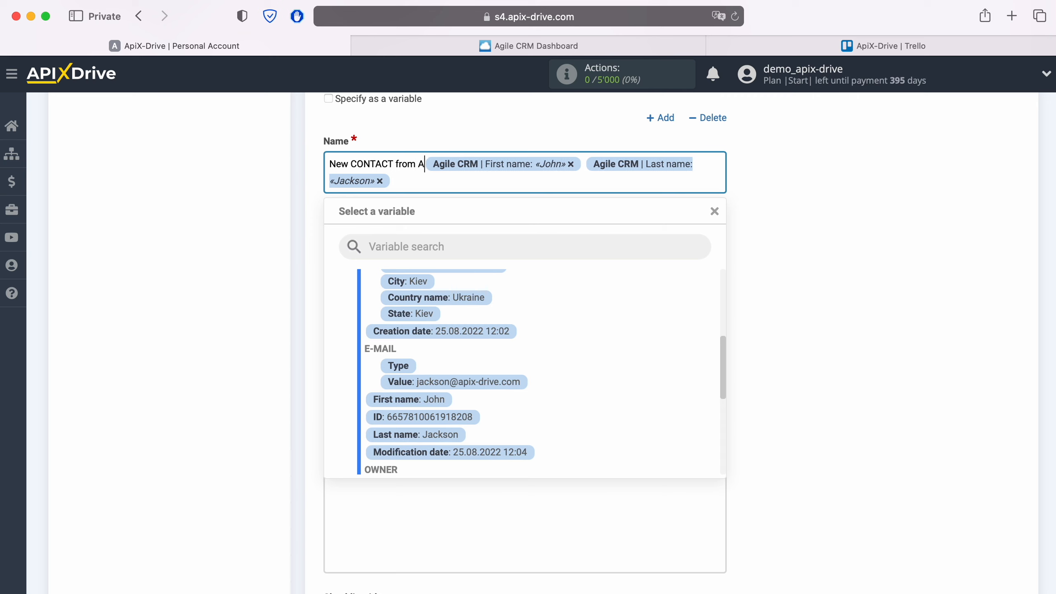
type("leCRM")
left_click(244, 207)
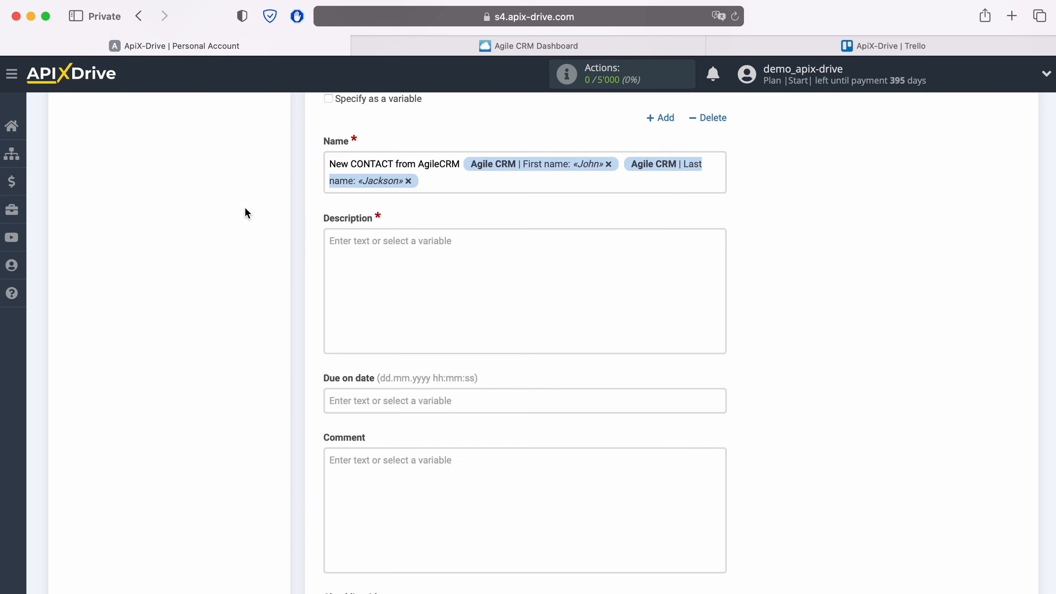
left_click(370, 252)
Add a 'Date' line with the creation date and a 'Name' line with first and last name
type("Date")
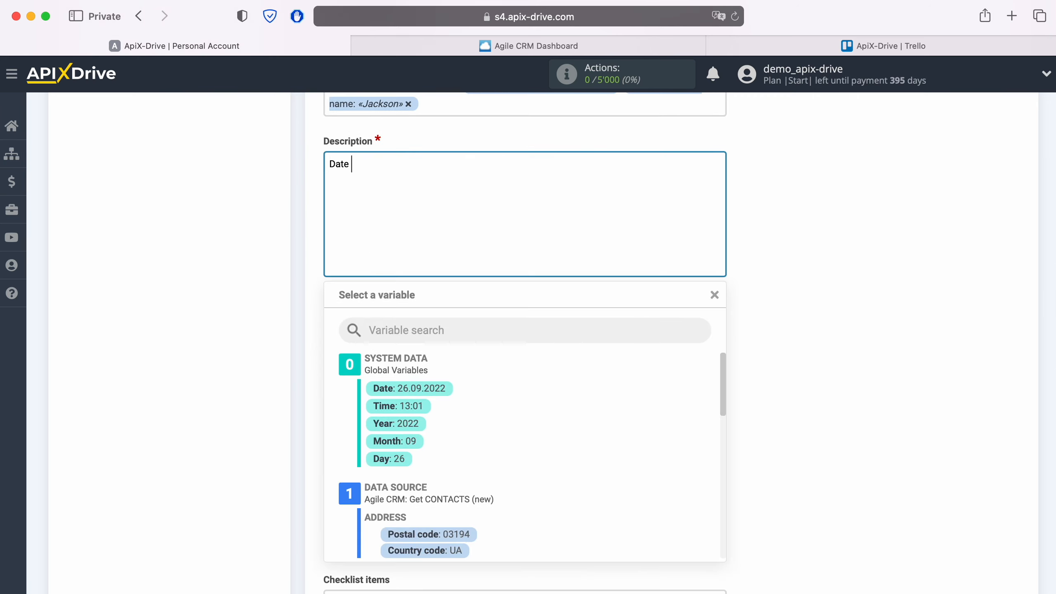
scroll(566, 434, "down", 5)
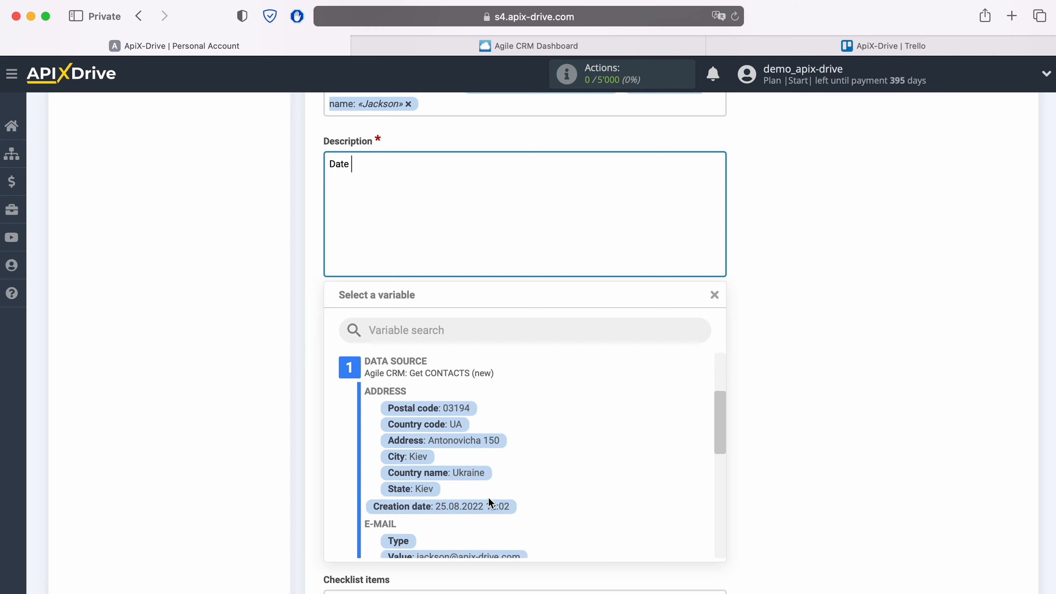
left_click(486, 506)
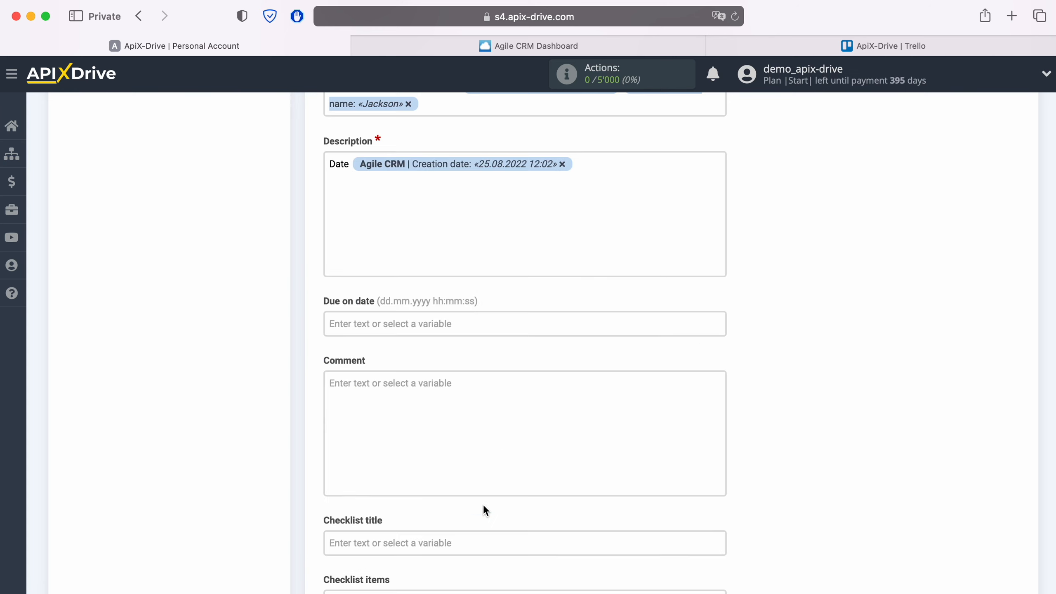
type("Name")
left_click(388, 180)
scroll(559, 429, "down", 2)
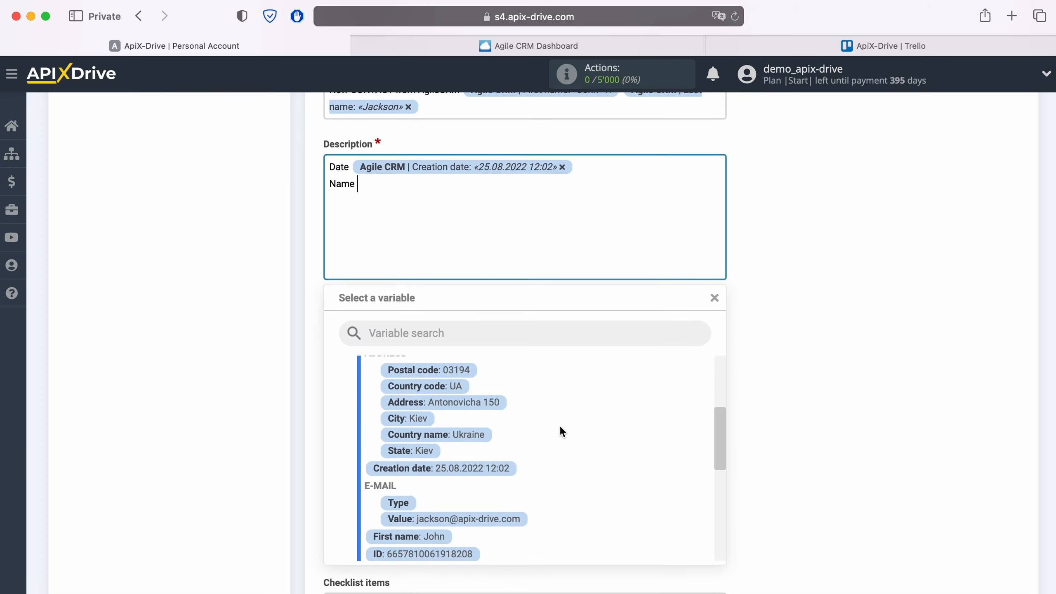
scroll(559, 425, "down", 3)
left_click(424, 458)
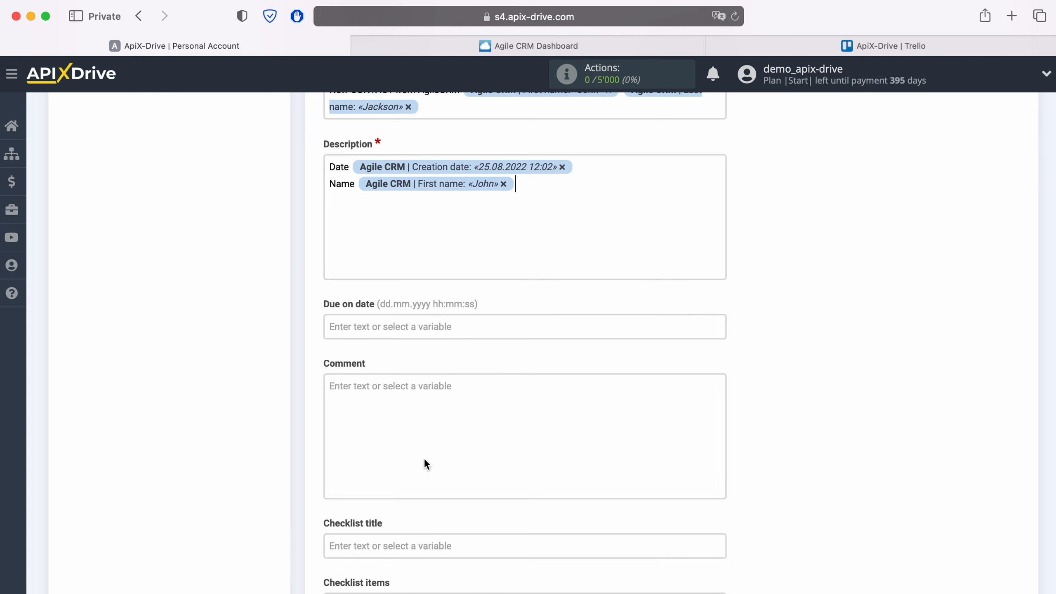
left_click(534, 200)
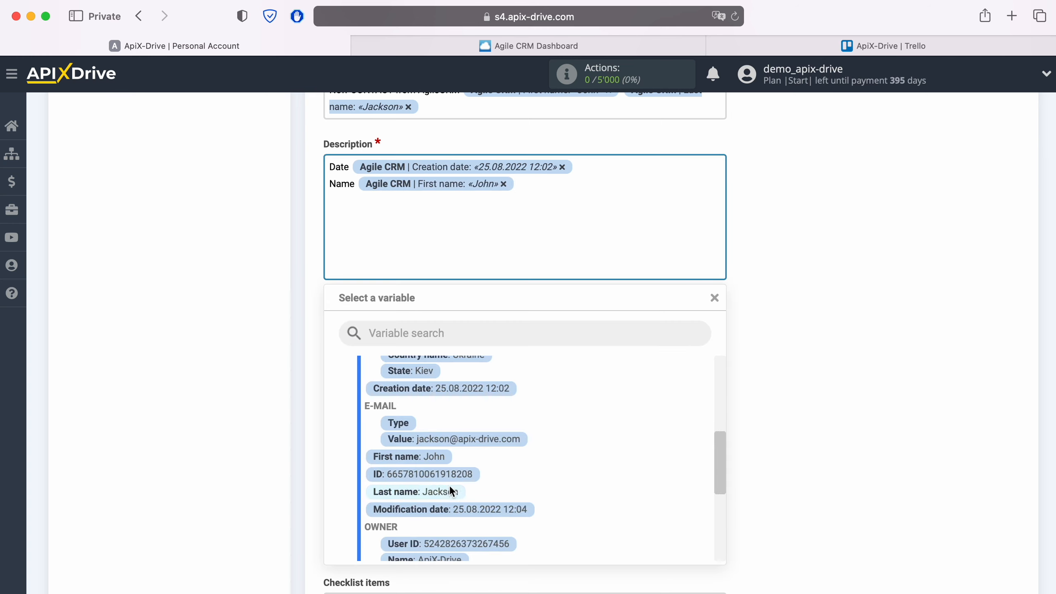
left_click(416, 492)
Add 'Email' and 'Phone' lines with the contact's email address and phone number variables
type("Email")
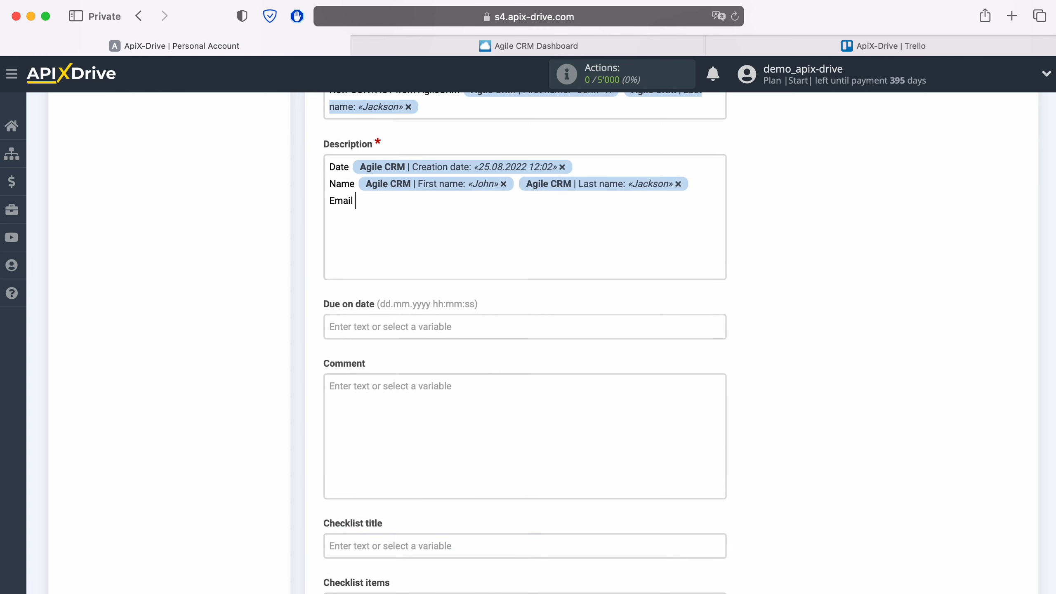
left_click(418, 203)
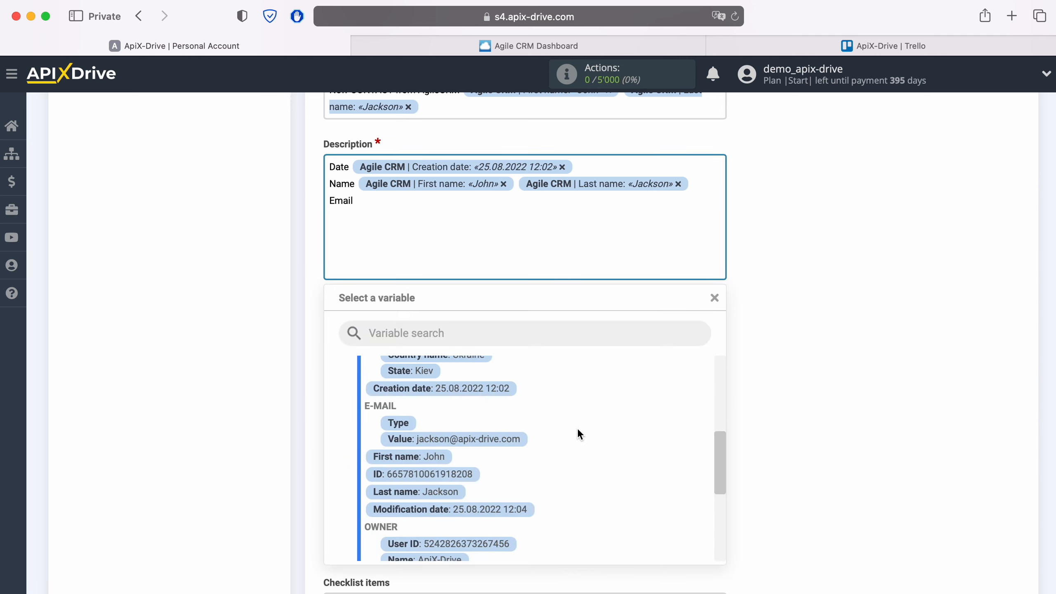
scroll(578, 428, "down", 1)
left_click(506, 436)
key("Return")
type("Phone")
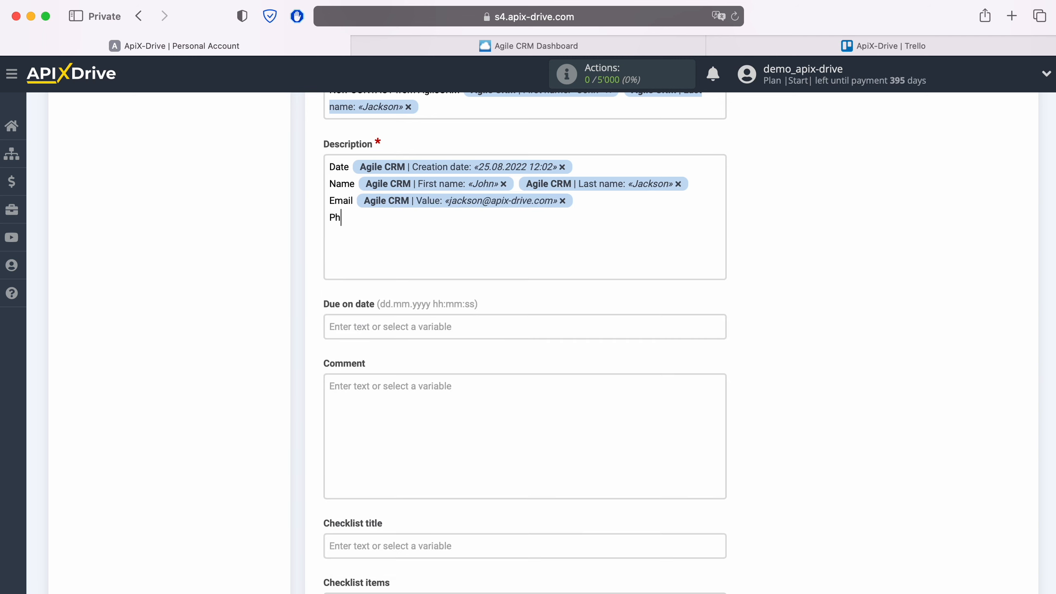
left_click(414, 248)
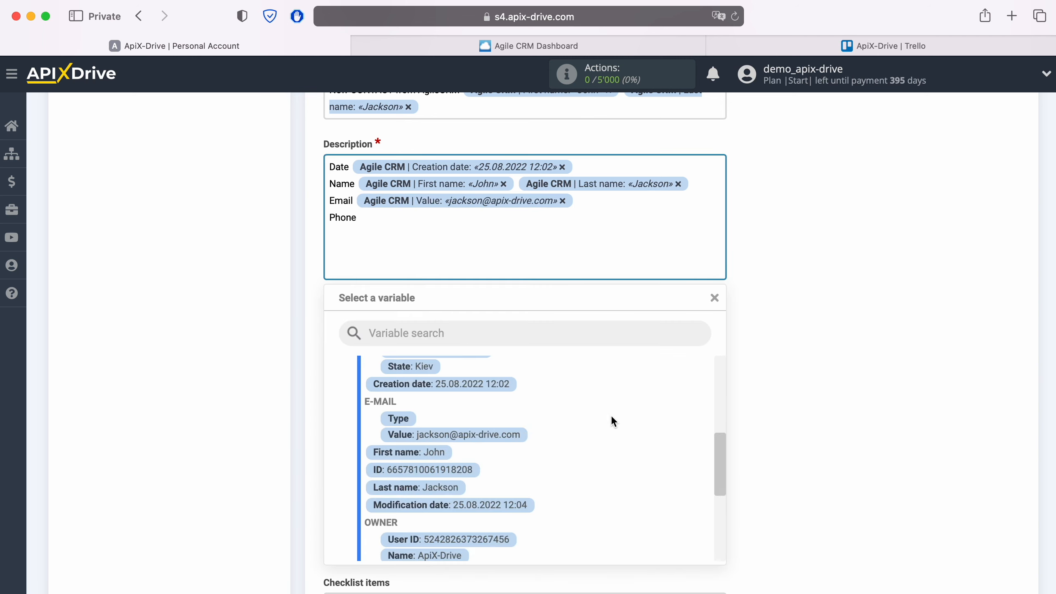
scroll(610, 415, "down", 3)
scroll(605, 413, "down", 2)
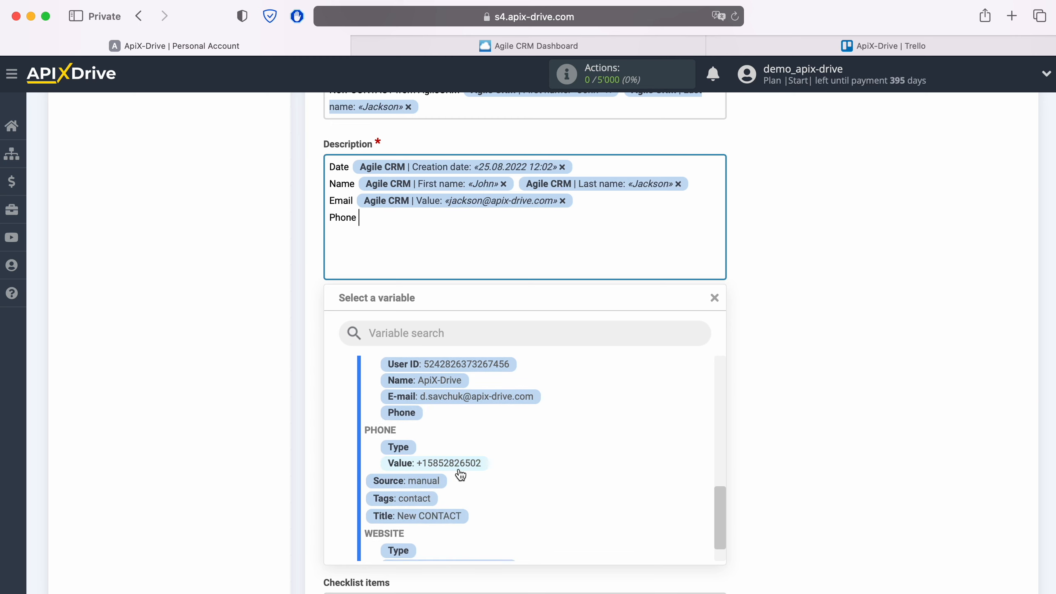
left_click(448, 463)
Add a 'Web' line holding the contact's website address variable
key("Return")
type("Web")
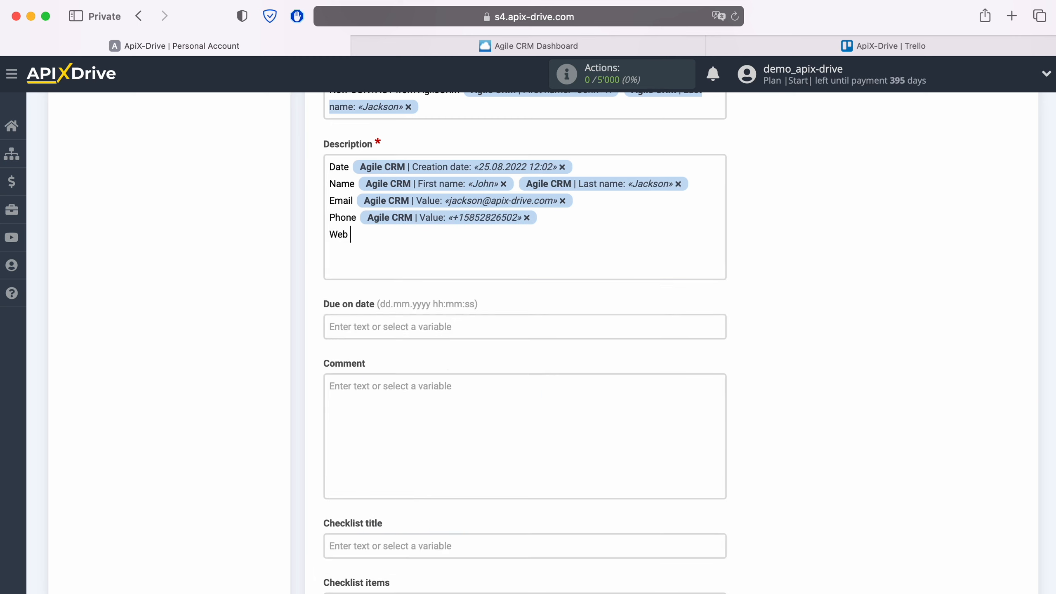
left_click(420, 256)
scroll(566, 446, "down", 2)
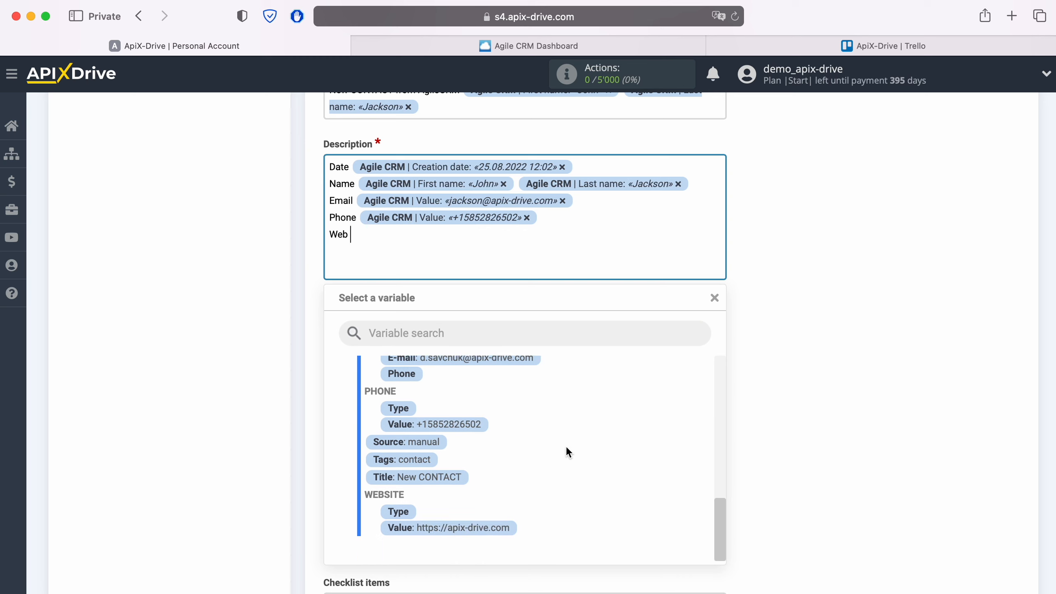
left_click(496, 532)
scroll(750, 451, "down", 3)
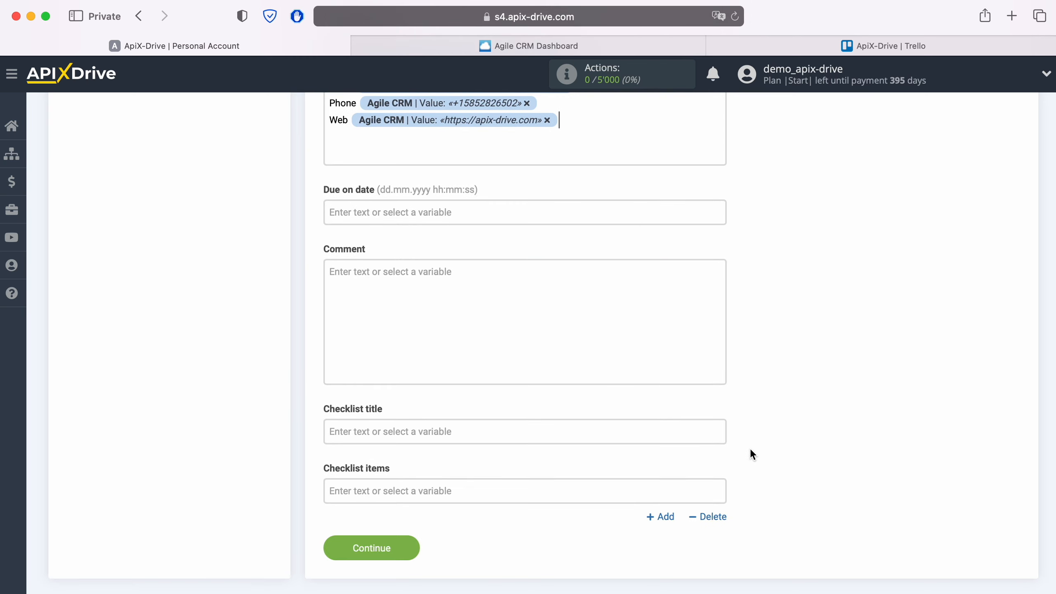
Save the card settings and send test data to Trello from the Test step
left_click(413, 548)
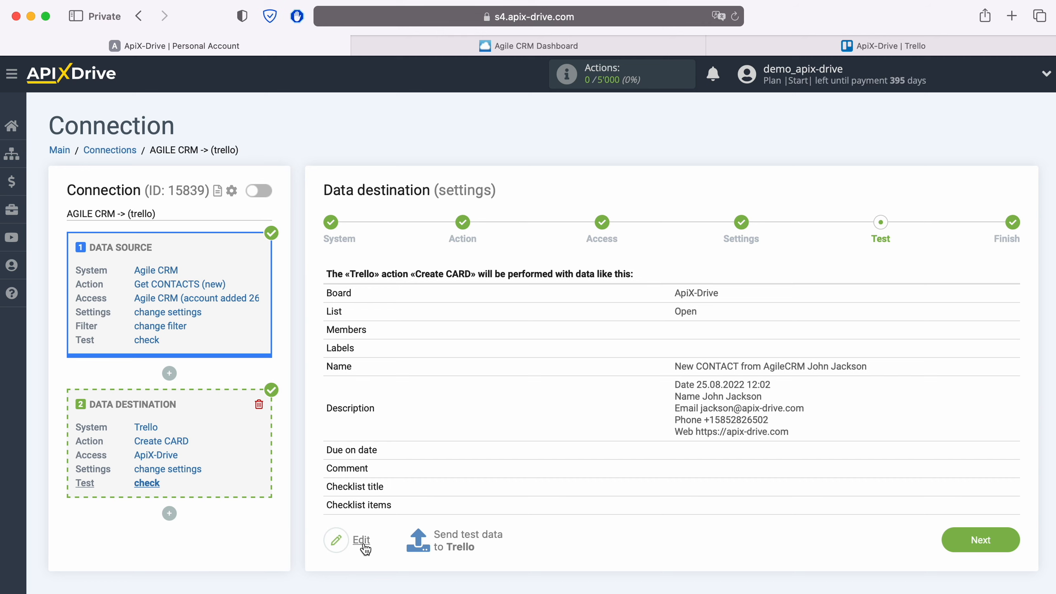
left_click(467, 538)
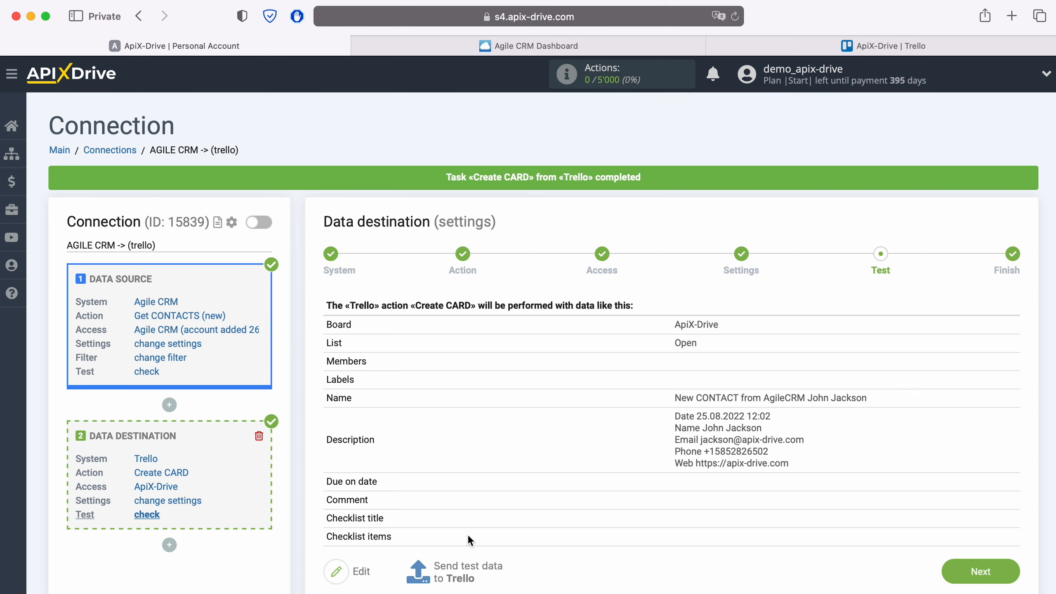
left_click(844, 45)
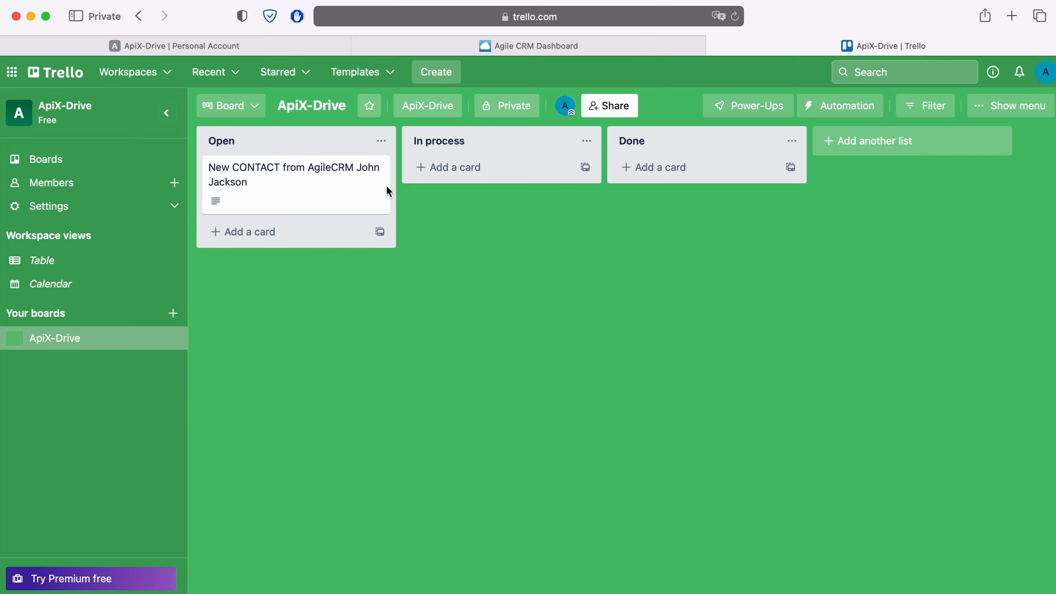
left_click(320, 173)
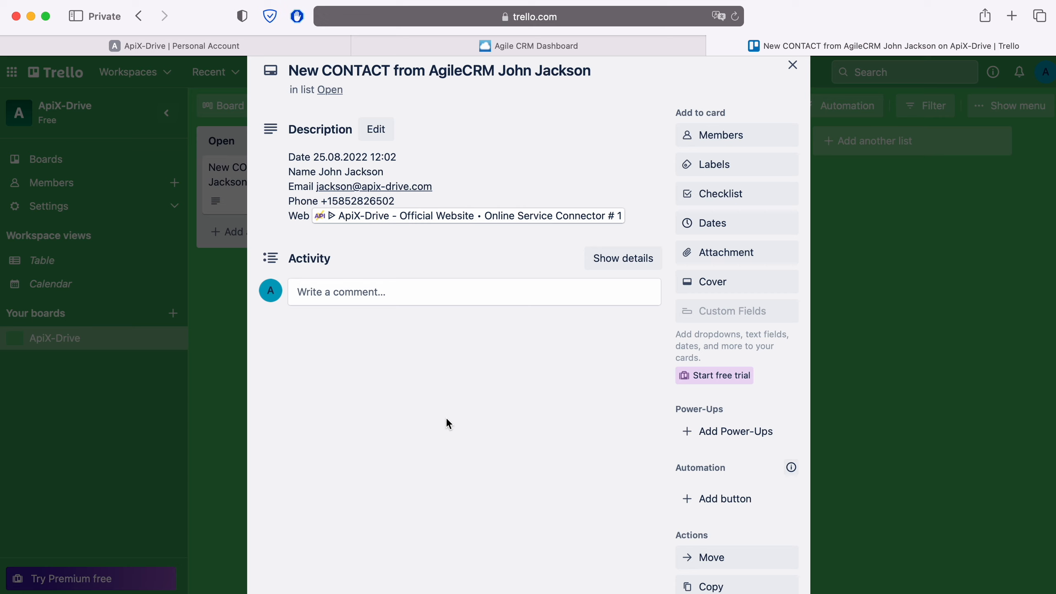
left_click(245, 51)
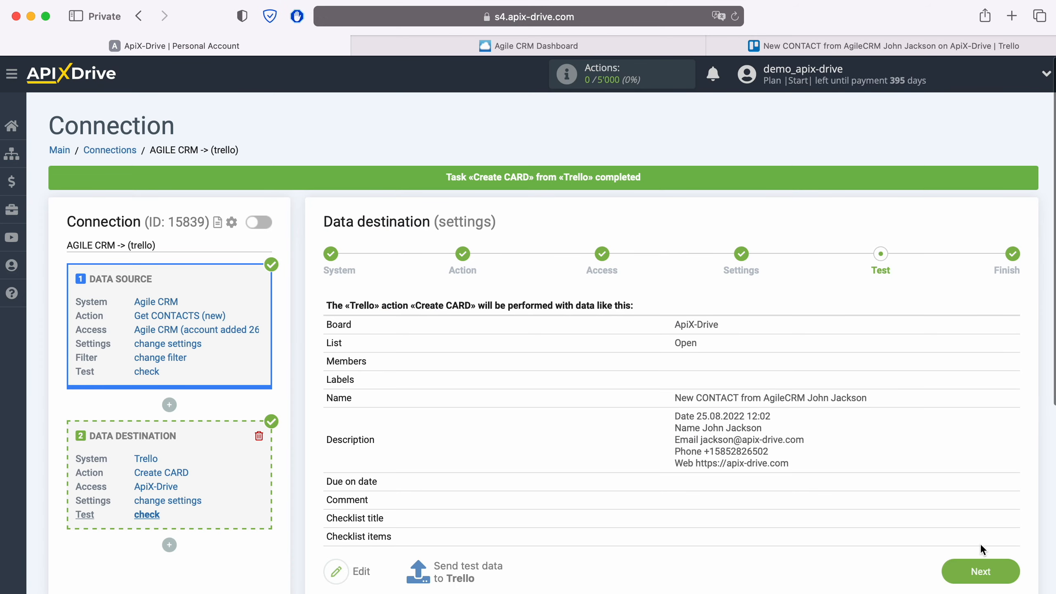
Enable auto-update for the AGILE CRM -> (trello) connection with a 5-minute update interval
left_click(1007, 576)
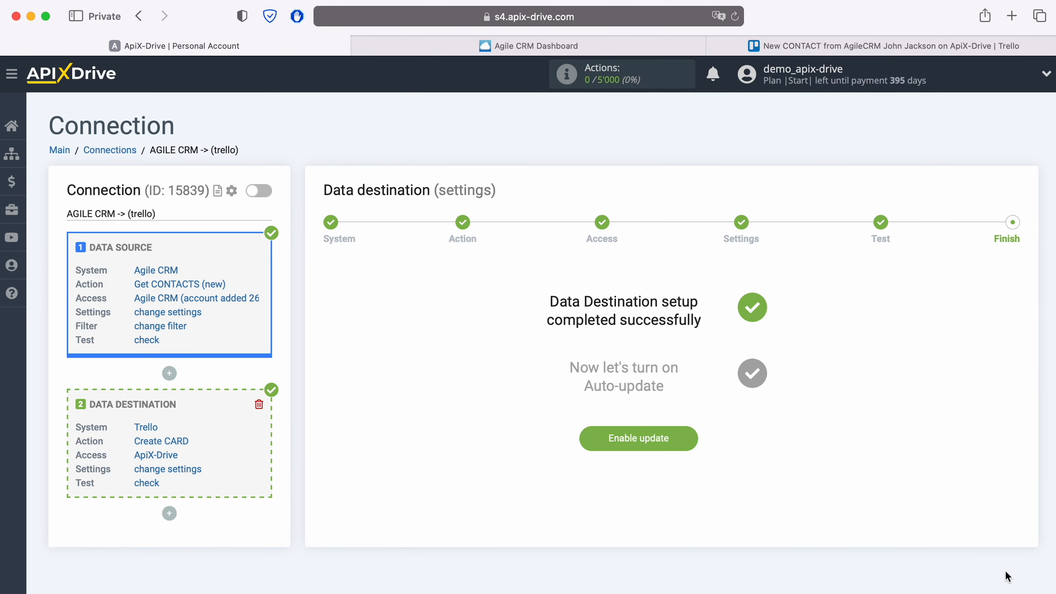
left_click(688, 435)
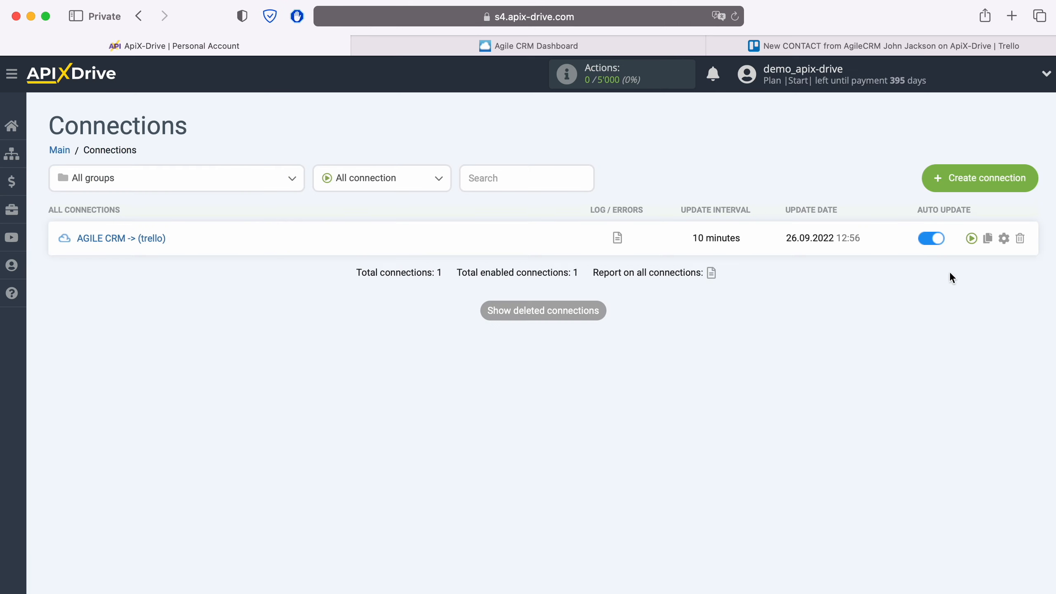
left_click(1004, 238)
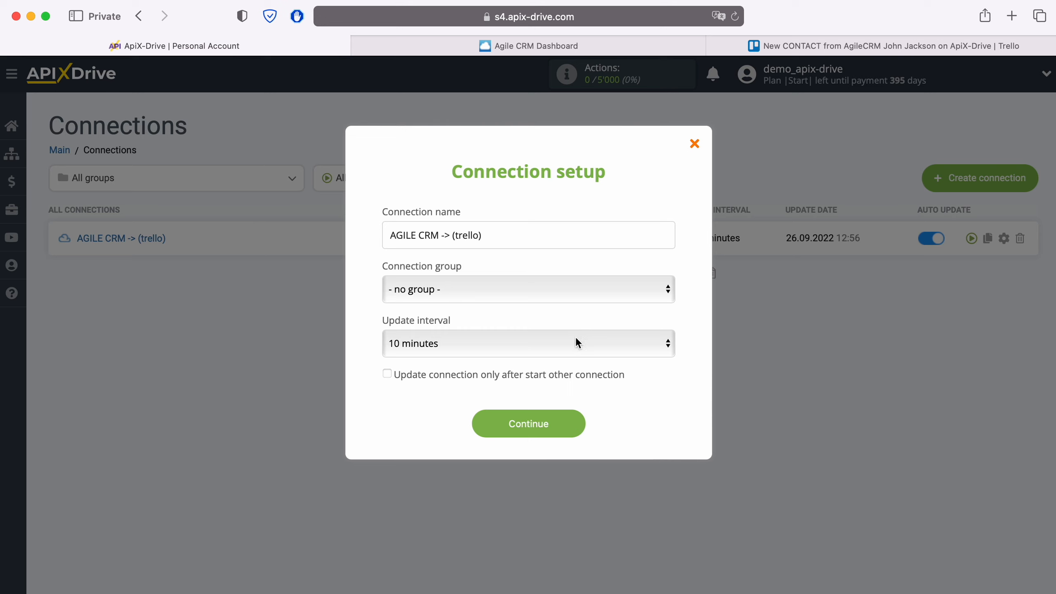
left_click(576, 339)
left_click(556, 320)
left_click(570, 431)
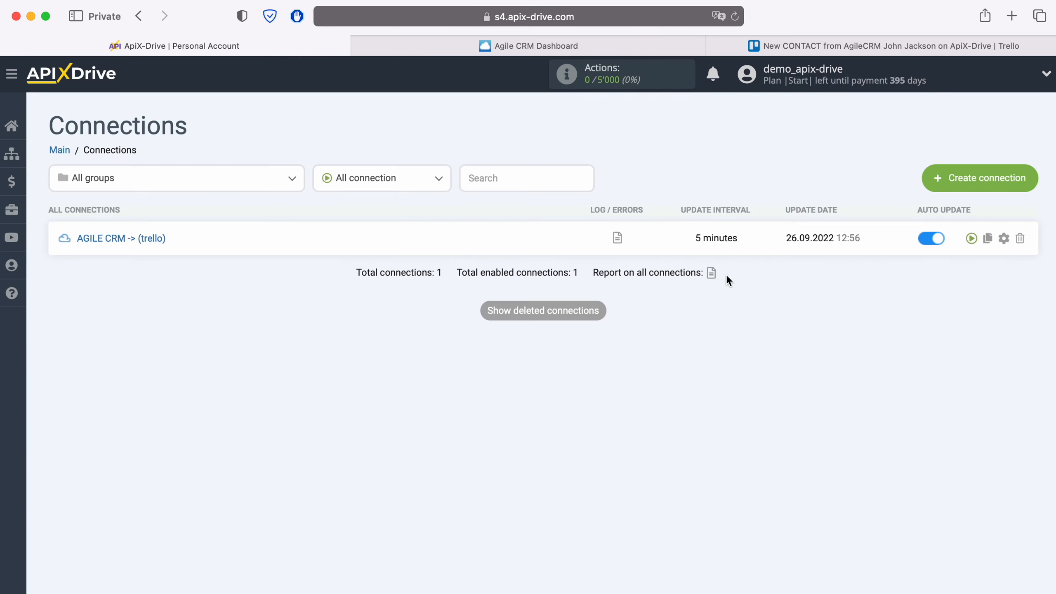